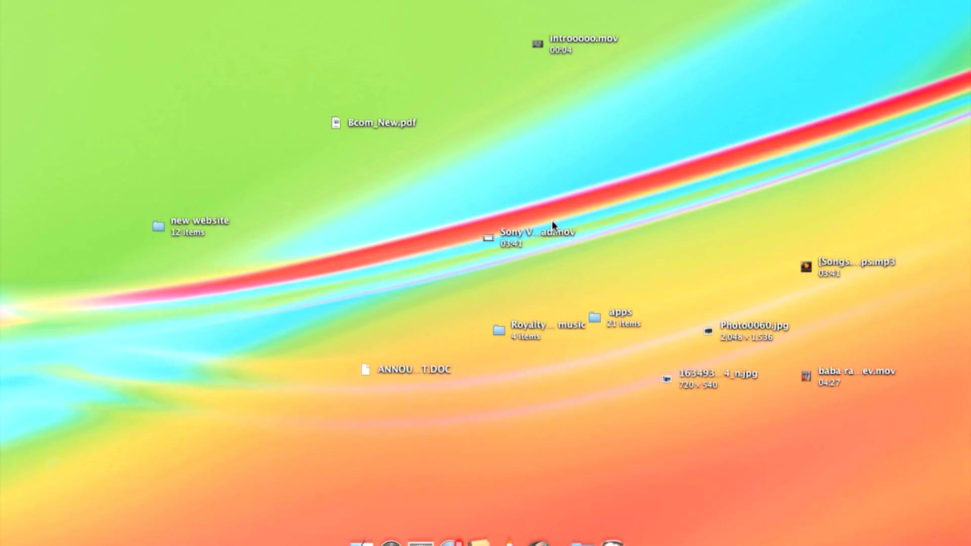
# Step: Launch Firefox from the Dock's Applications collection
pyautogui.click(580, 521)
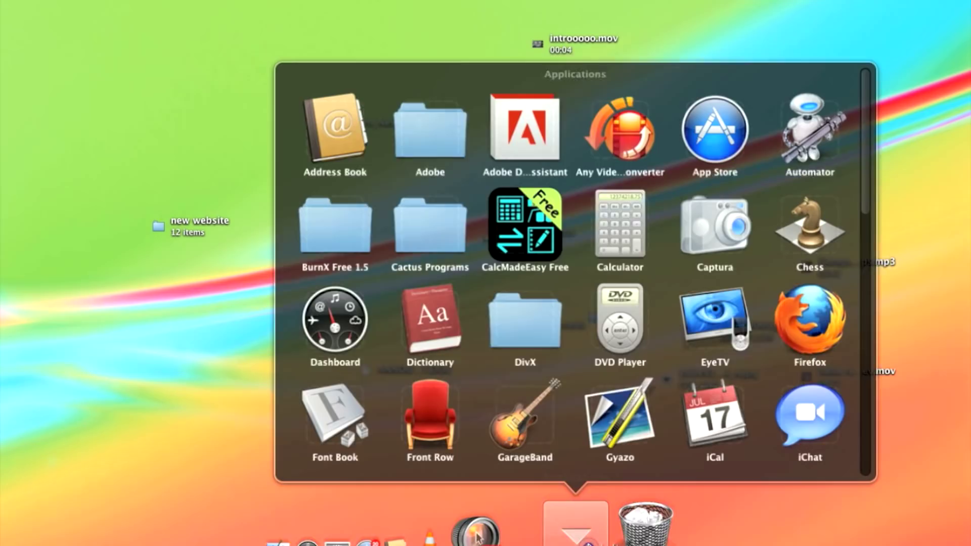
pyautogui.click(821, 311)
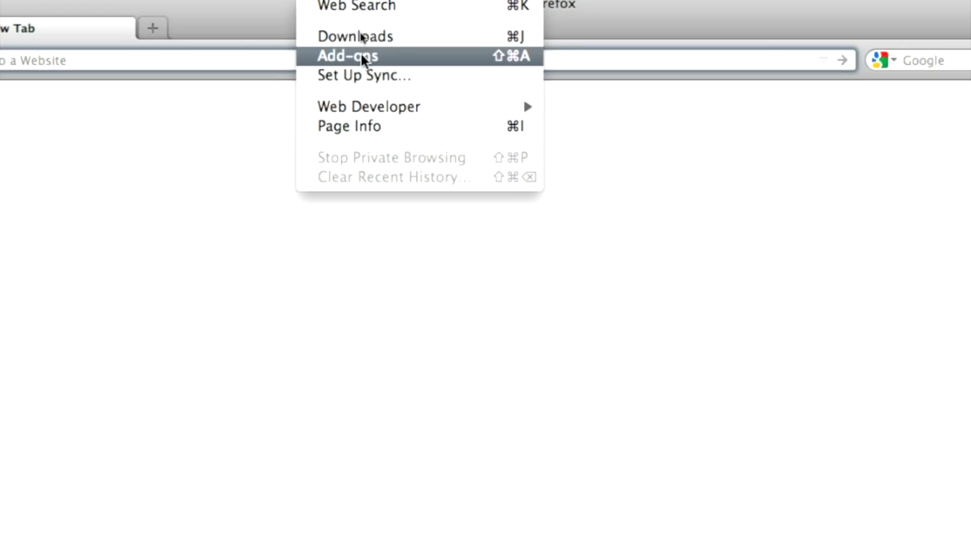
# Step: Search the Add-ons Manager for 'video downloader' to list Video DownloadHelper
pyautogui.click(361, 57)
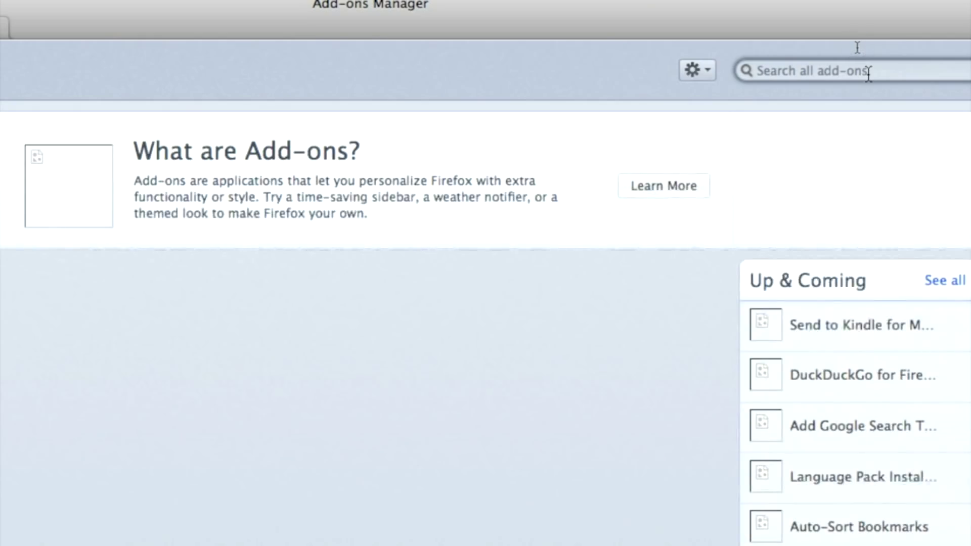
pyautogui.write('vide')
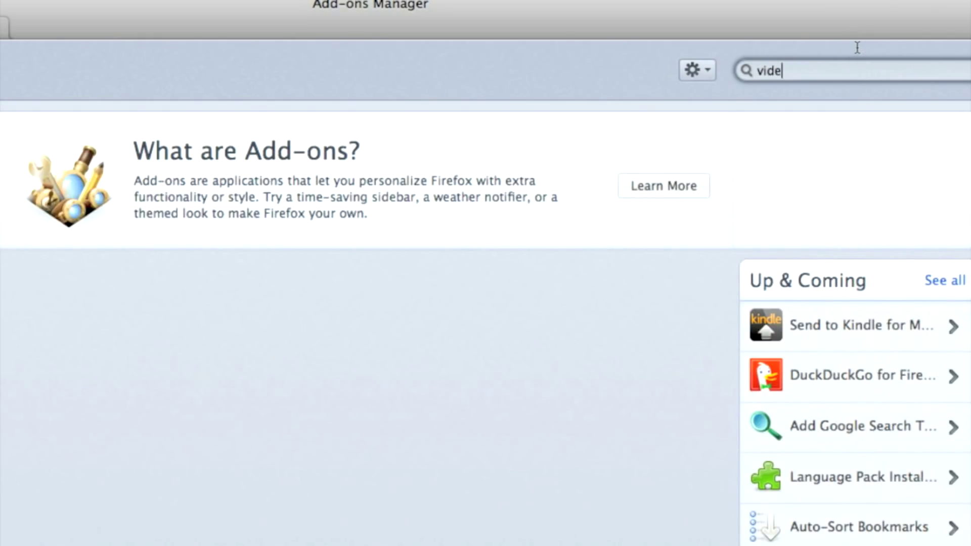
pyautogui.write('o downl')
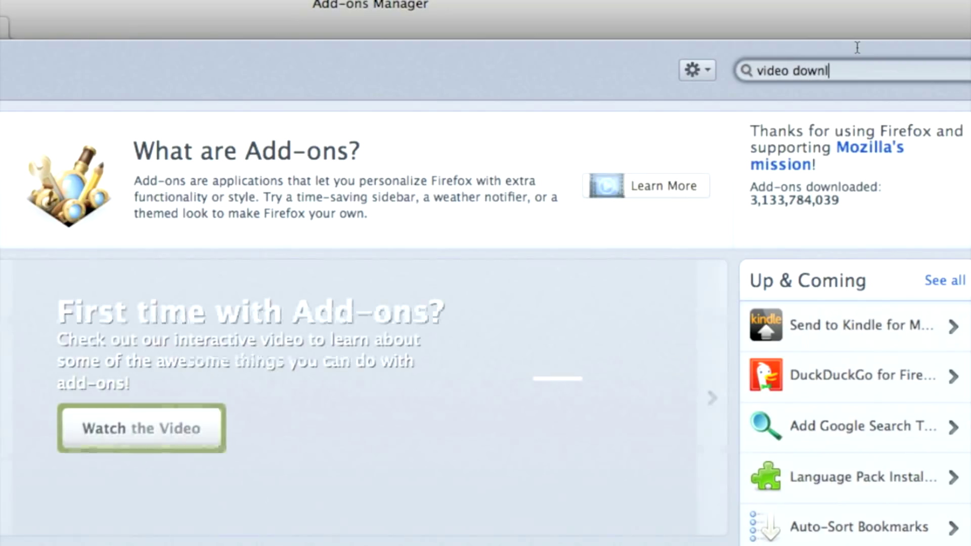
pyautogui.write('oader')
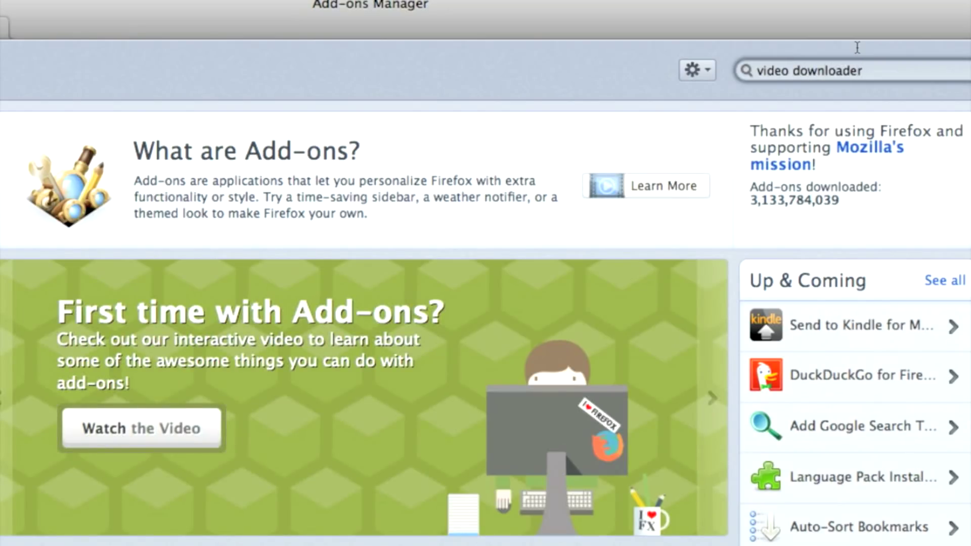
pyautogui.press('Return')
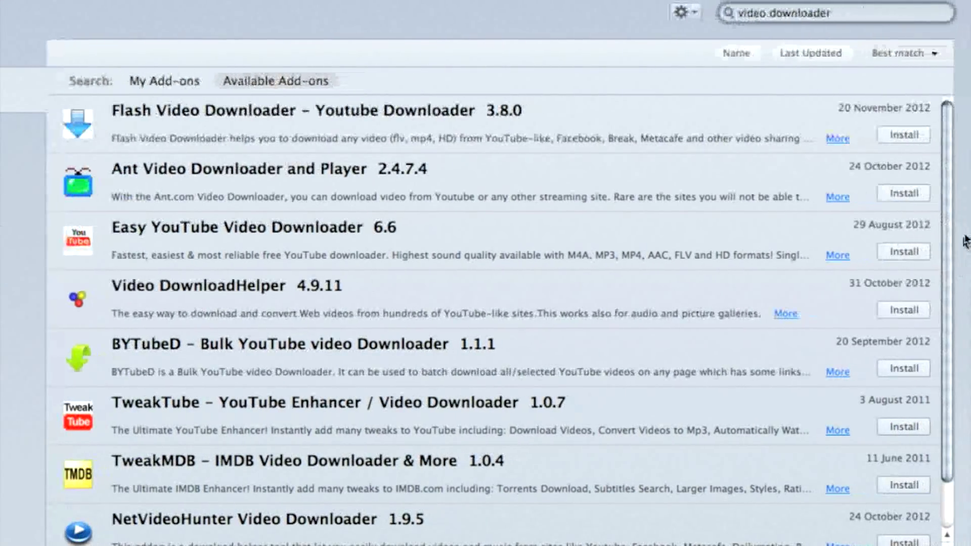
# Step: Install the Video DownloadHelper add-on from the search results
pyautogui.click(894, 308)
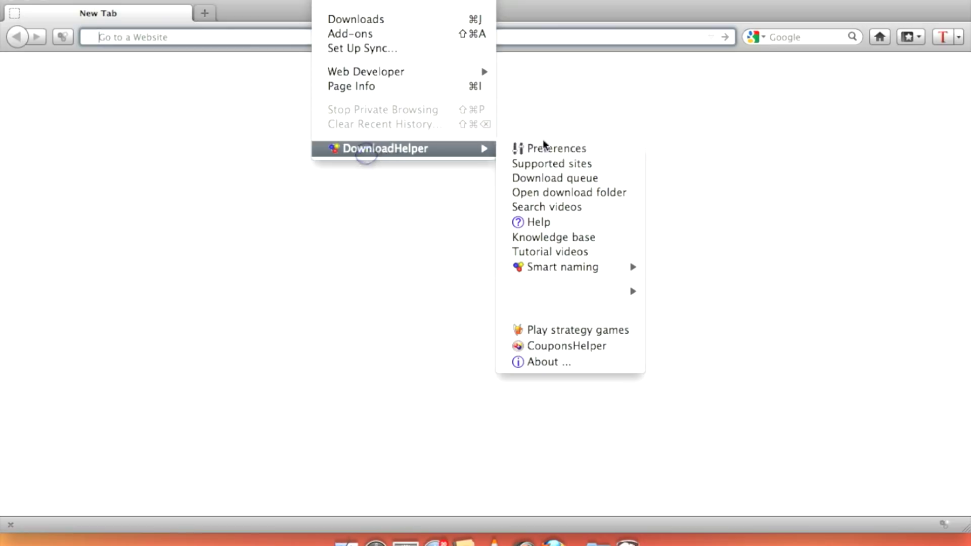
# Step: Uncheck 'Show in status bar' in DownloadHelper's General appearance preferences
pyautogui.click(546, 146)
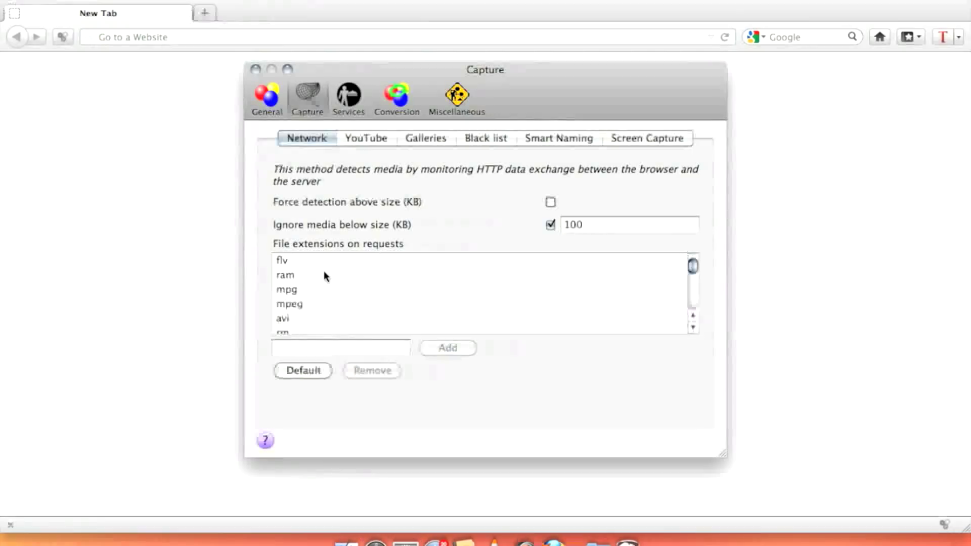
pyautogui.click(269, 116)
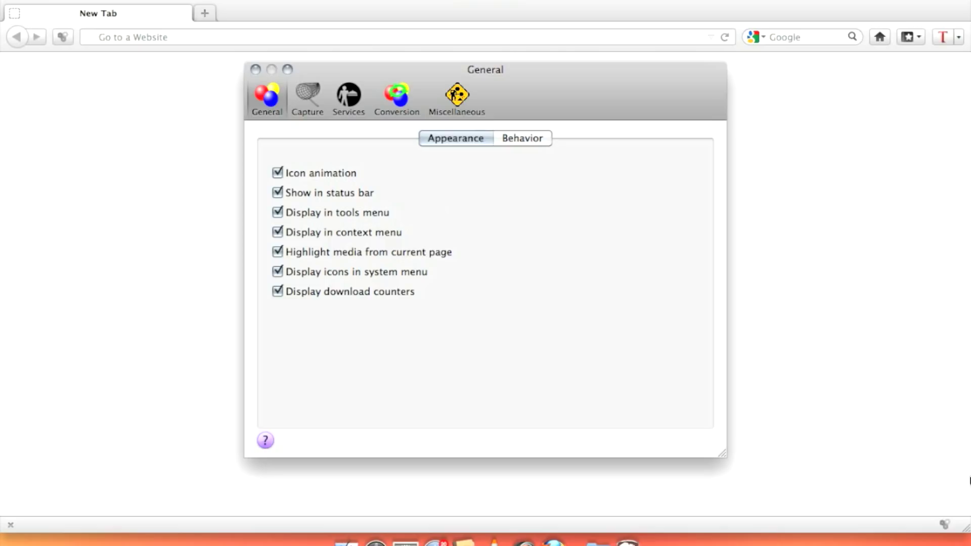
pyautogui.click(277, 193)
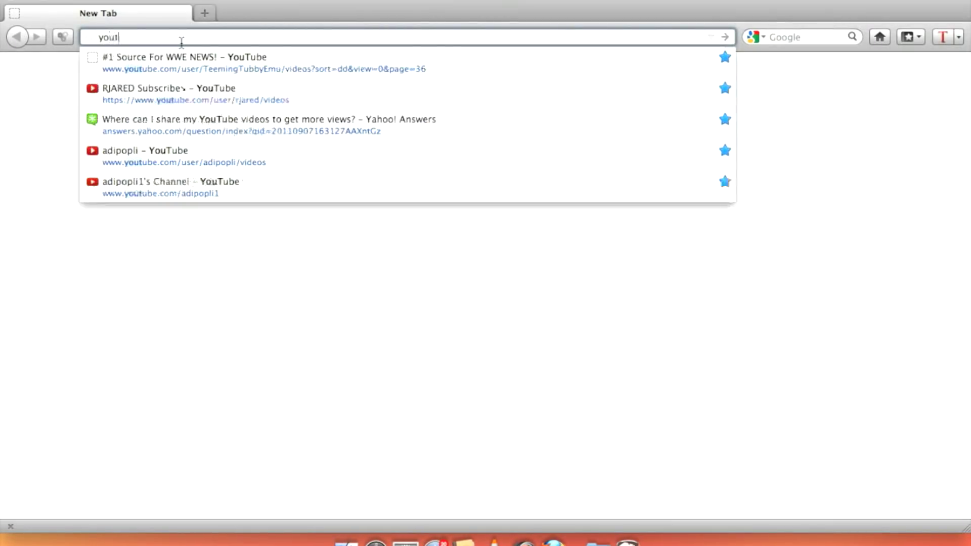
pyautogui.write('ube.com')
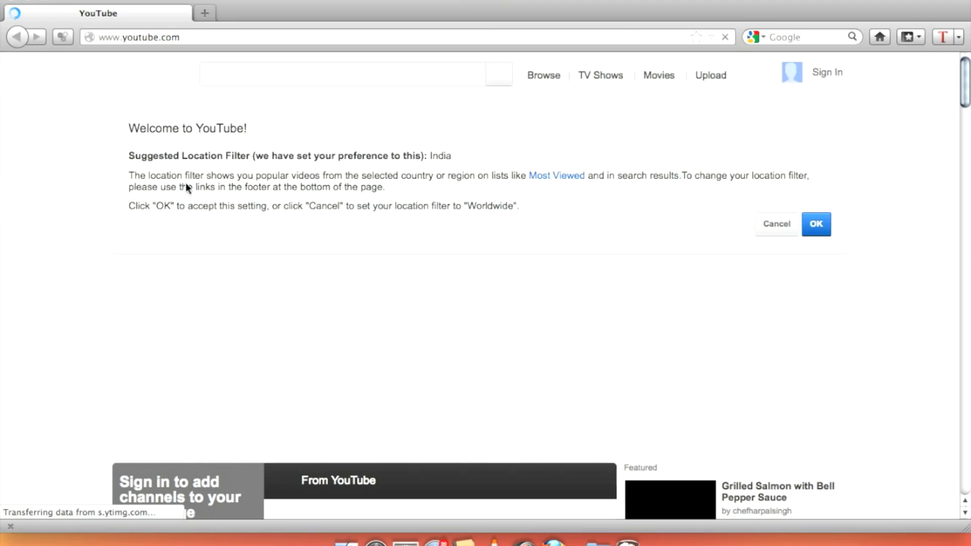
pyautogui.scroll(-2, 187, 188)
pyautogui.scroll(-2, 187, 188)
pyautogui.scroll(-5, 187, 189)
pyautogui.scroll(-5, 187, 188)
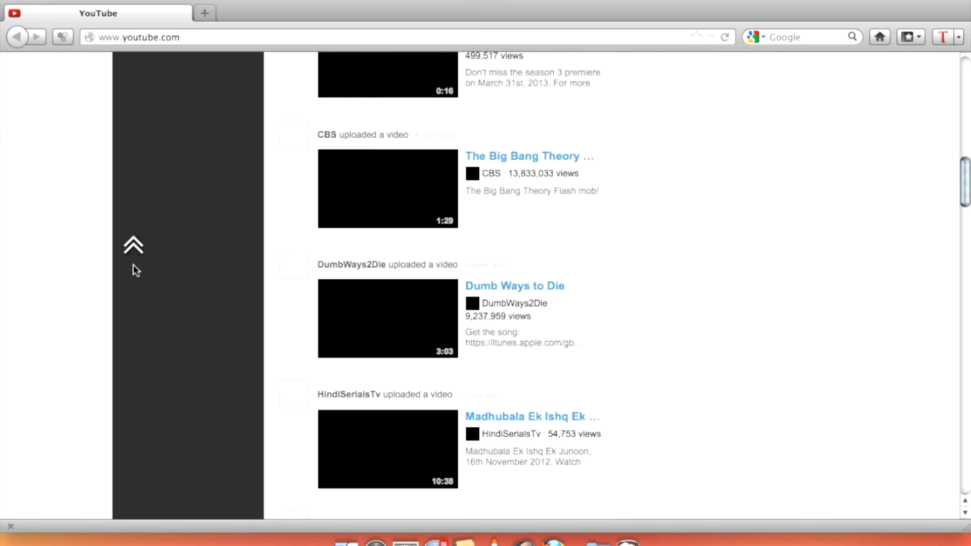
pyautogui.scroll(3, 133, 269)
pyautogui.scroll(1, 133, 269)
pyautogui.scroll(2, 133, 270)
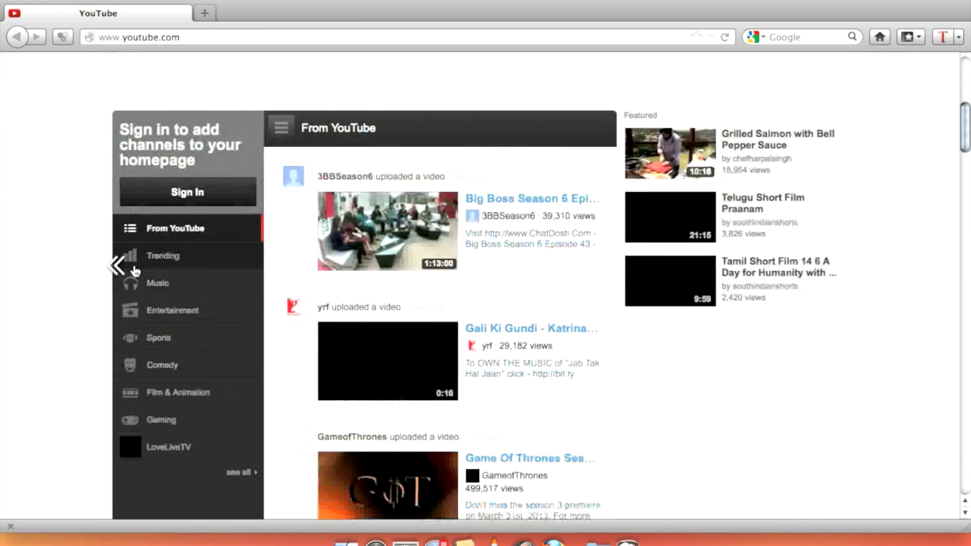
pyautogui.scroll(-5, 135, 272)
pyautogui.scroll(-3, 136, 271)
pyautogui.scroll(-3, 135, 271)
pyautogui.scroll(-6, 135, 271)
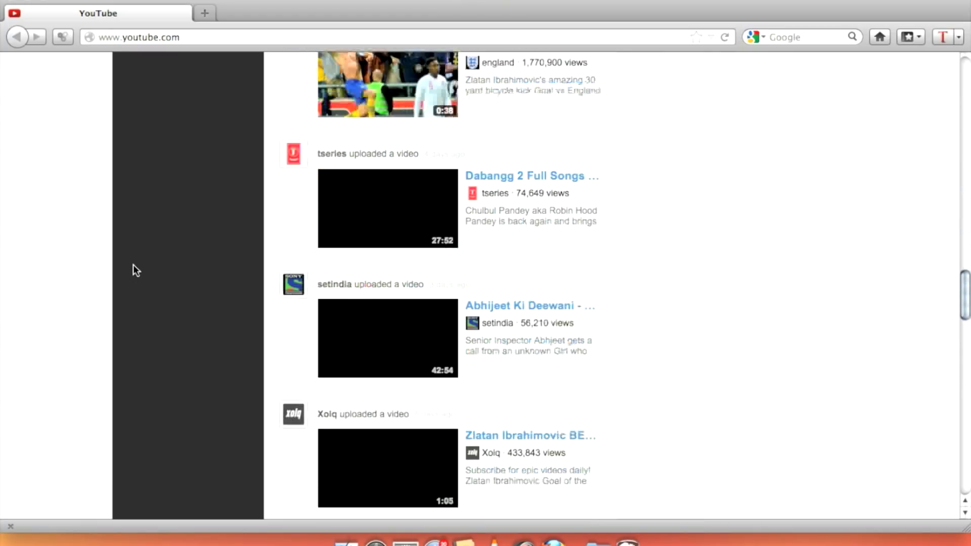
pyautogui.scroll(-1, 133, 270)
pyautogui.scroll(-4, 133, 271)
pyautogui.scroll(-3, 132, 271)
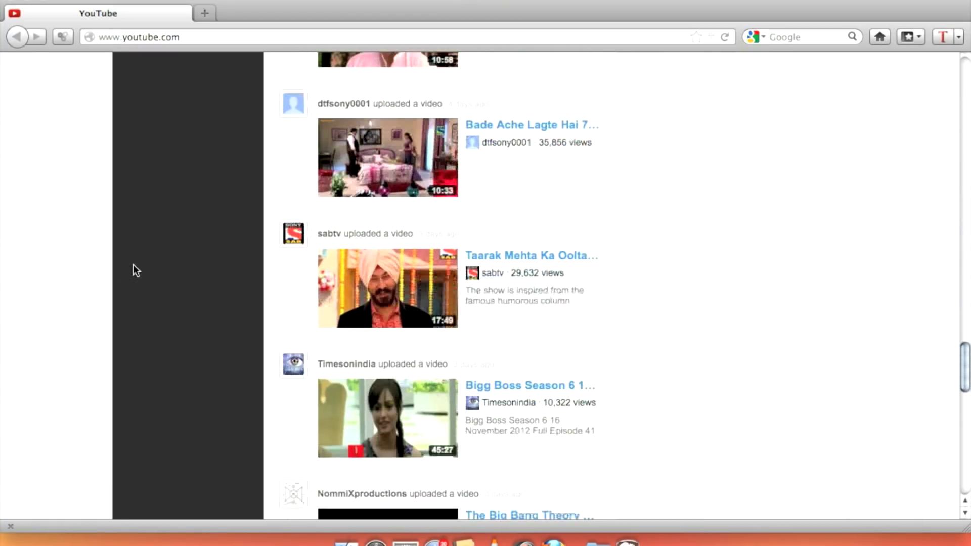
pyautogui.scroll(-4, 132, 271)
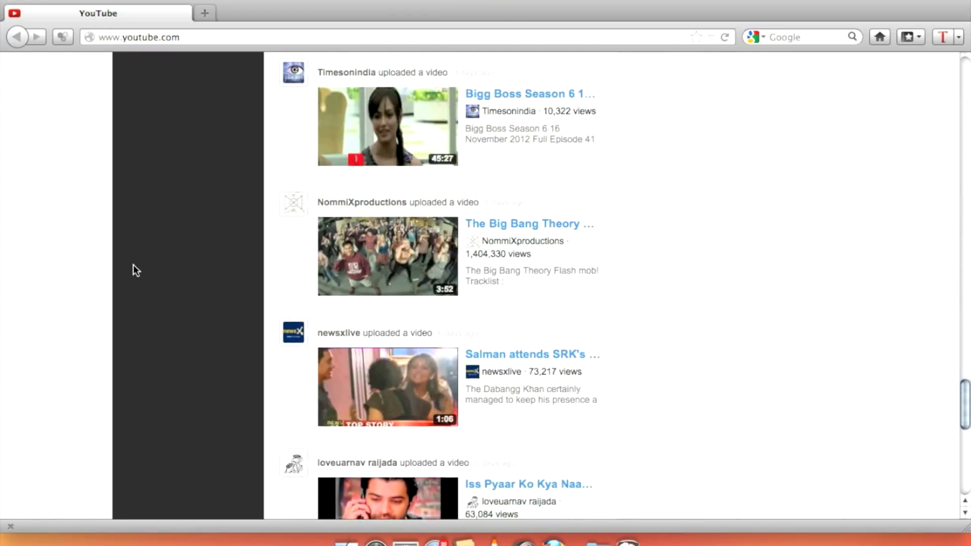
pyautogui.scroll(-2, 134, 271)
pyautogui.scroll(-4, 132, 271)
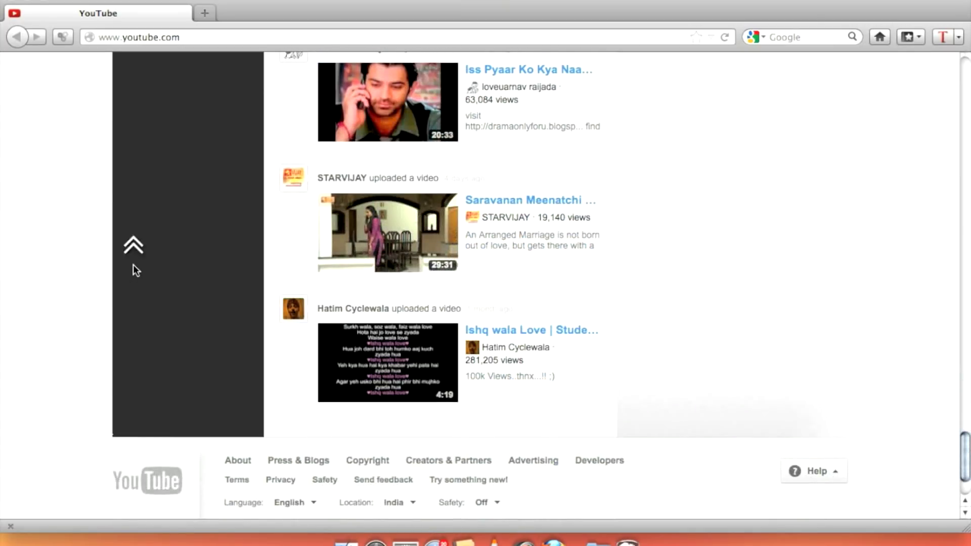
pyautogui.scroll(5, 132, 270)
pyautogui.scroll(2, 133, 270)
pyautogui.scroll(3, 133, 270)
pyautogui.scroll(1, 134, 270)
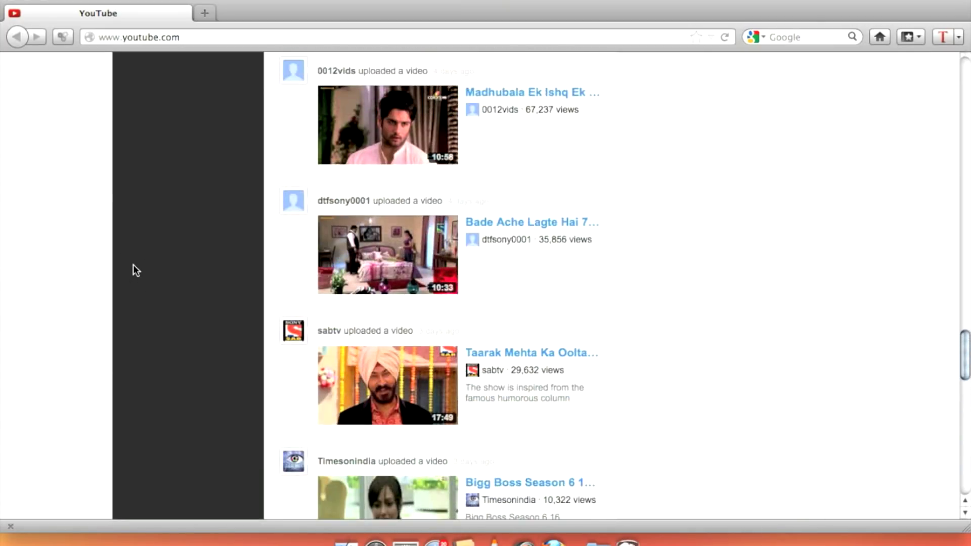
pyautogui.scroll(3, 133, 270)
pyautogui.scroll(2, 133, 270)
pyautogui.scroll(1, 133, 271)
pyautogui.scroll(1, 133, 270)
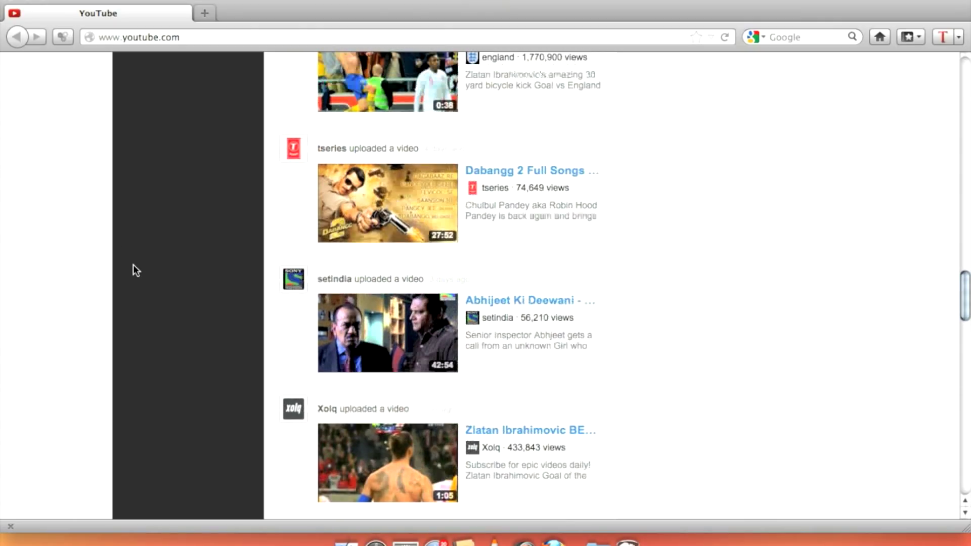
pyautogui.scroll(2, 133, 270)
pyautogui.scroll(1, 132, 271)
pyautogui.scroll(4, 133, 270)
pyautogui.scroll(2, 133, 265)
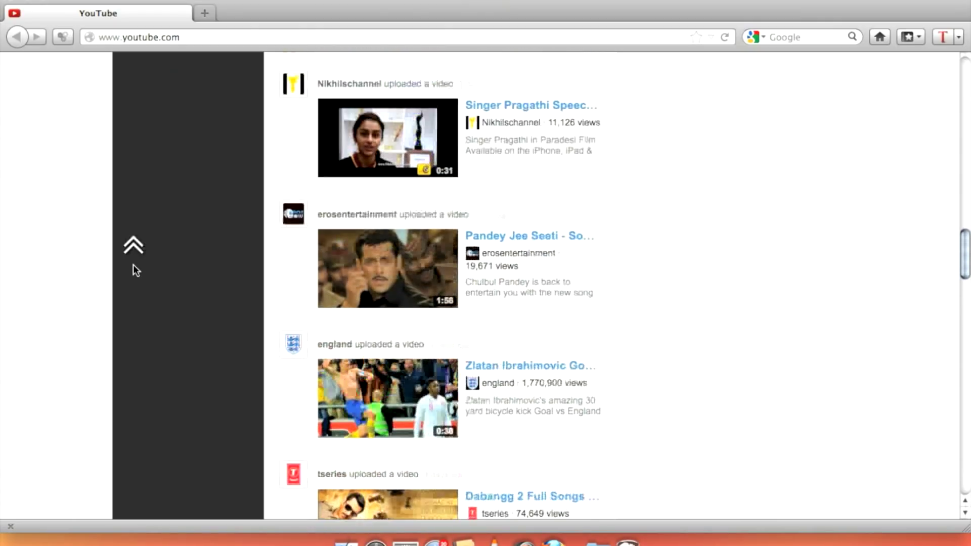
pyautogui.scroll(3, 133, 265)
pyautogui.scroll(3, 133, 271)
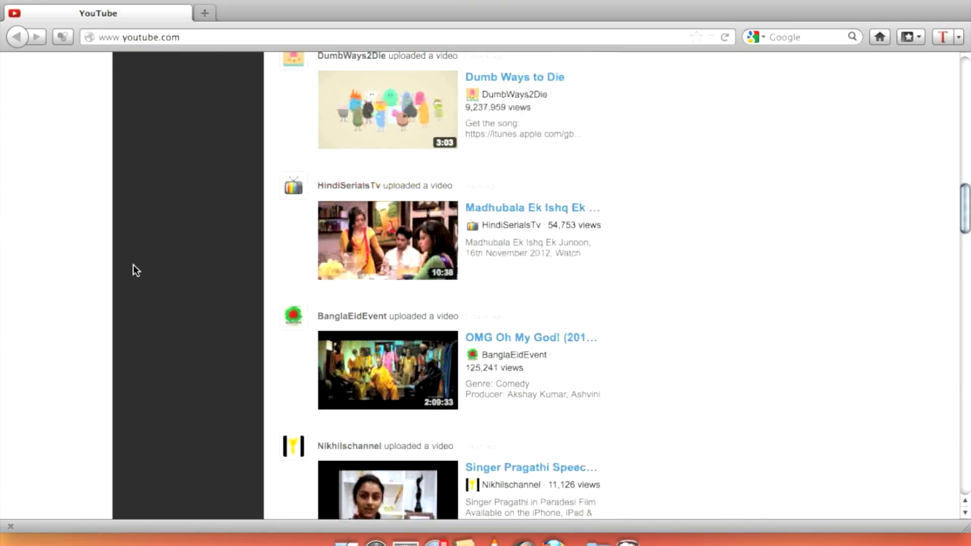
pyautogui.scroll(3, 133, 270)
pyautogui.scroll(2, 134, 271)
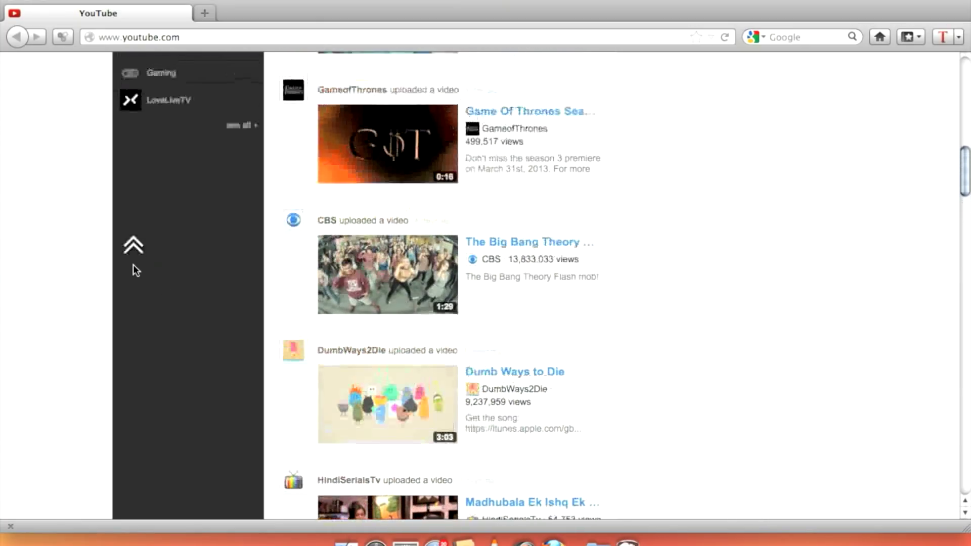
pyautogui.scroll(5, 133, 270)
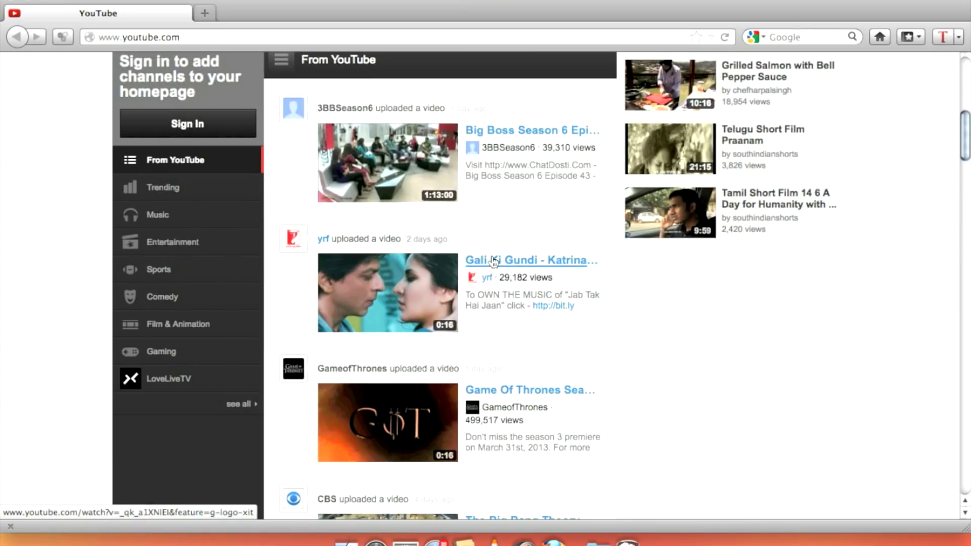
# Step: Open the Gali Ki Gundi video and list DownloadHelper's available download formats, dismissing the Media Sites dialog
pyautogui.click(493, 260)
pyautogui.scroll(-3, 0, 216)
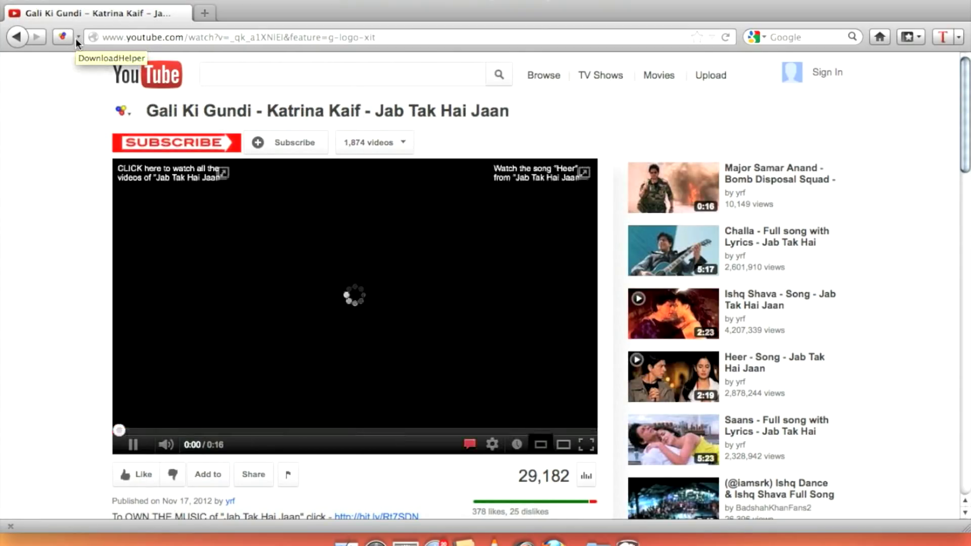
pyautogui.click(68, 38)
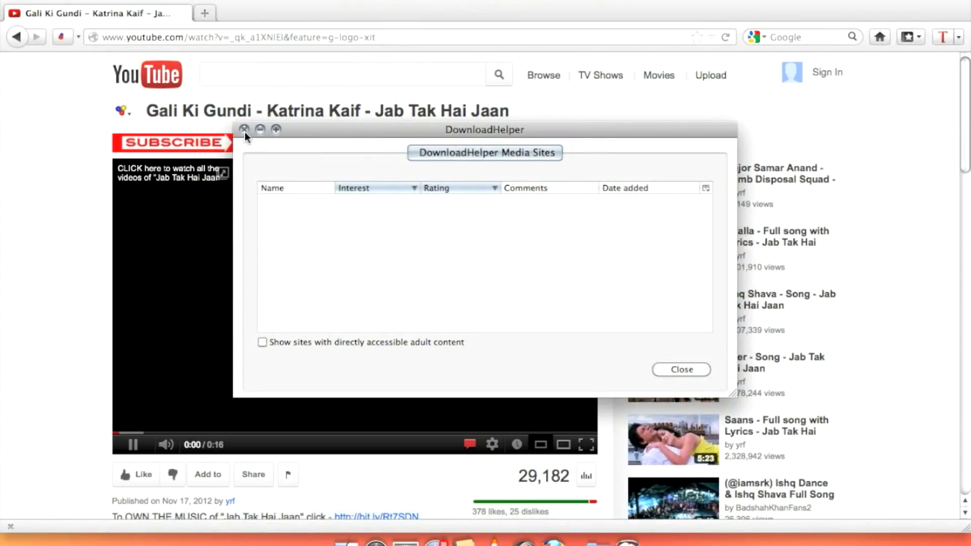
pyautogui.click(245, 130)
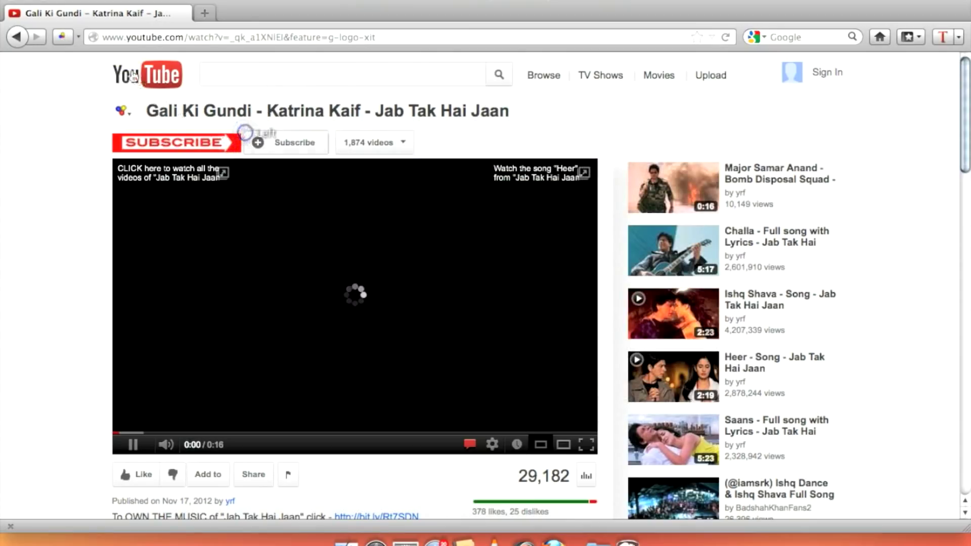
pyautogui.click(79, 35)
pyautogui.moveTo(252, 71)
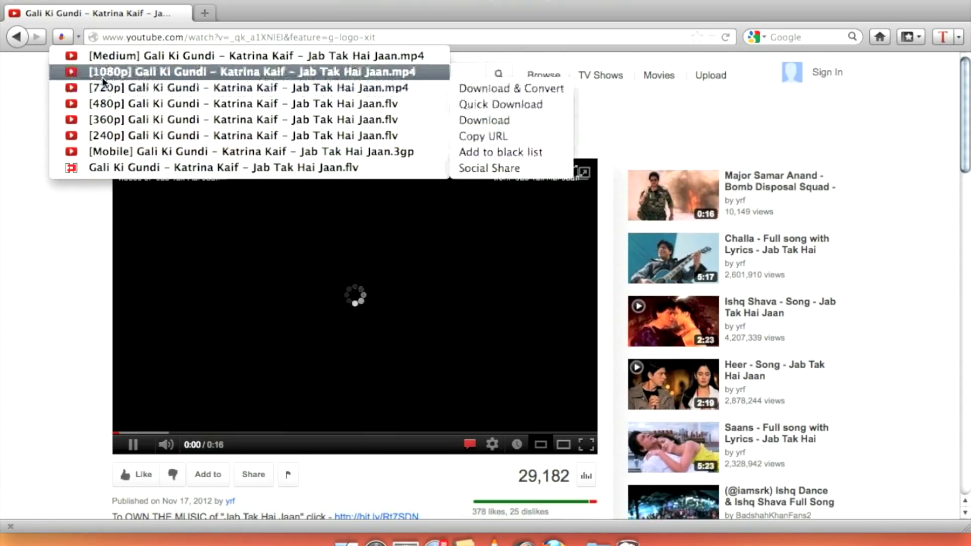
# Step: Save the 480p .flv of Gali Ki Gundi into WWE 13 Raw Material and let the 2.1 MB download finish
pyautogui.click(141, 106)
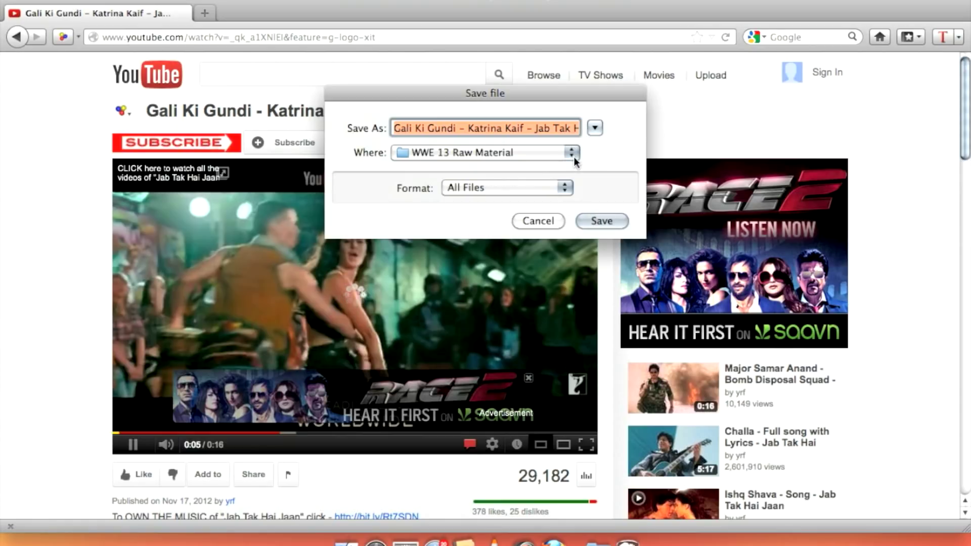
pyautogui.click(575, 157)
pyautogui.click(575, 157)
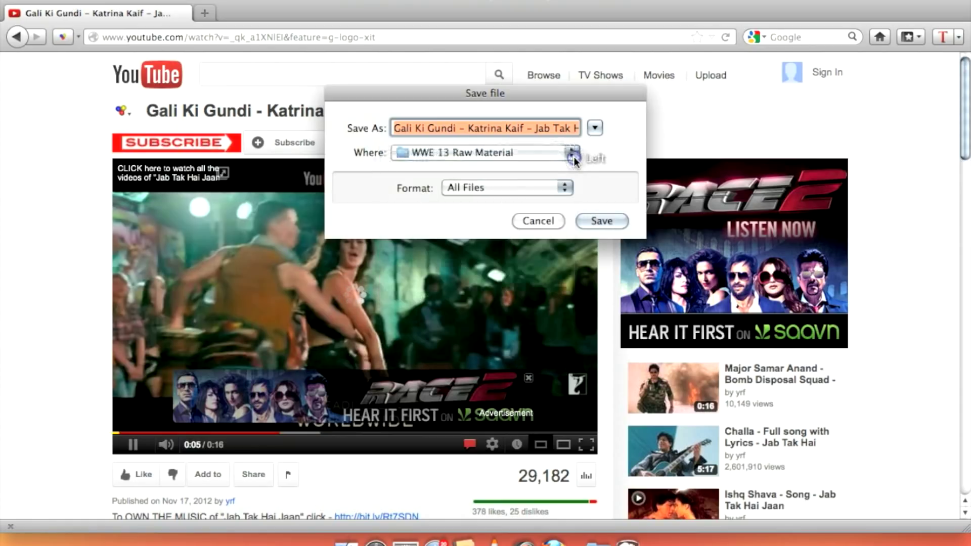
pyautogui.click(602, 221)
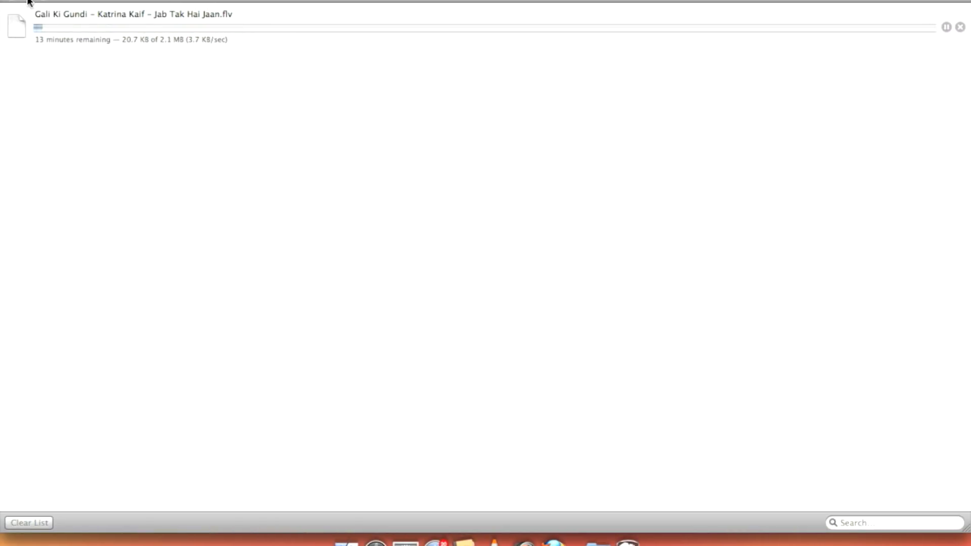
pyautogui.click(29, 3)
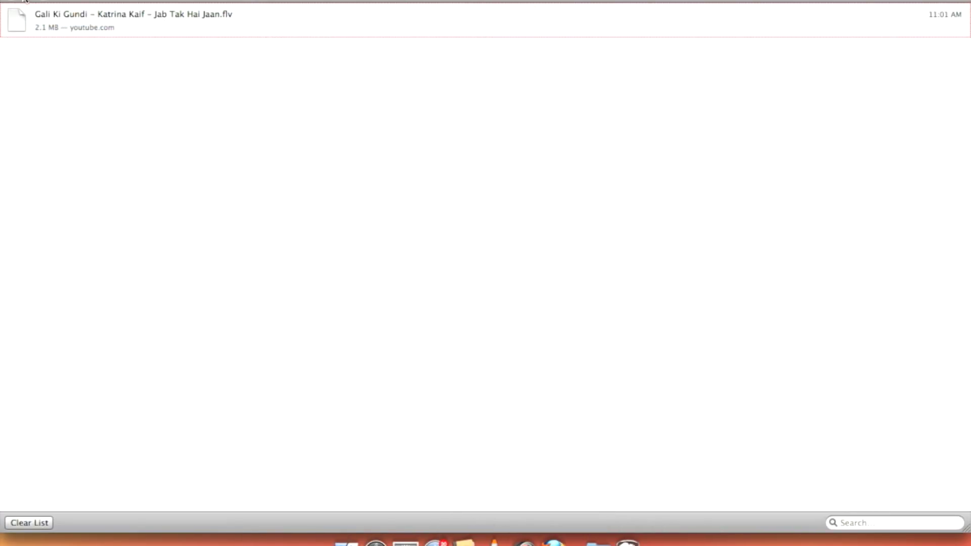
pyautogui.click(30, 2)
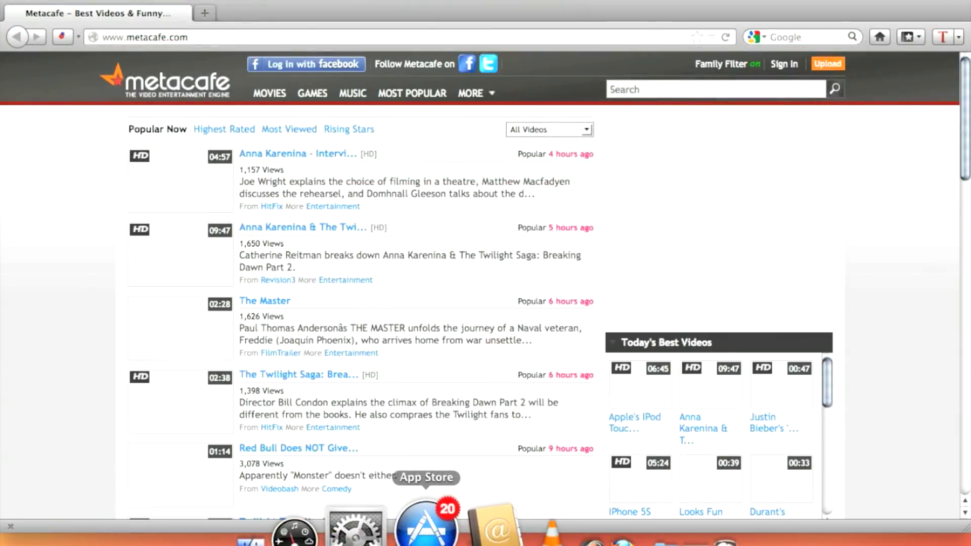
# Step: Open the downloaded Gali Ki Gundi .flv from the WWE 13 Raw Material folder in VLC and play it
pyautogui.click(319, 524)
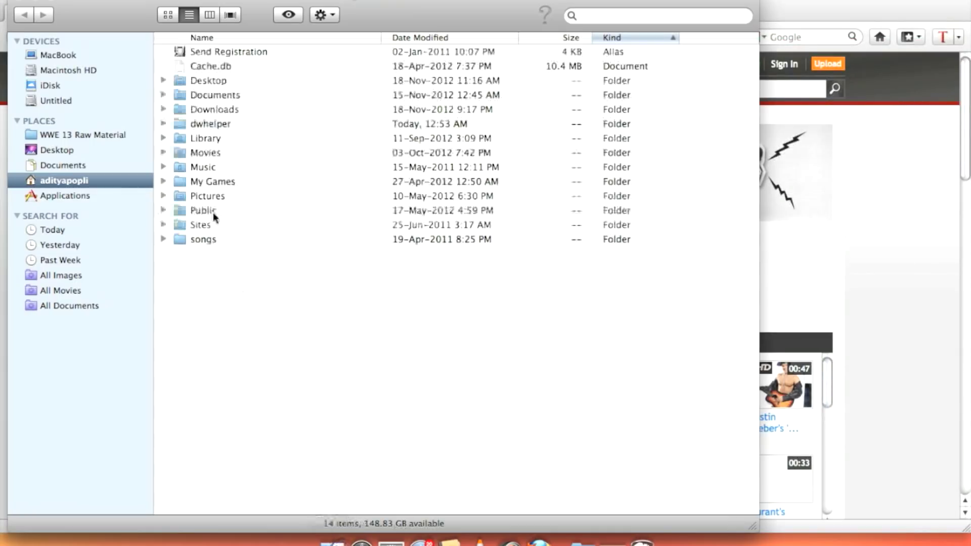
pyautogui.click(91, 134)
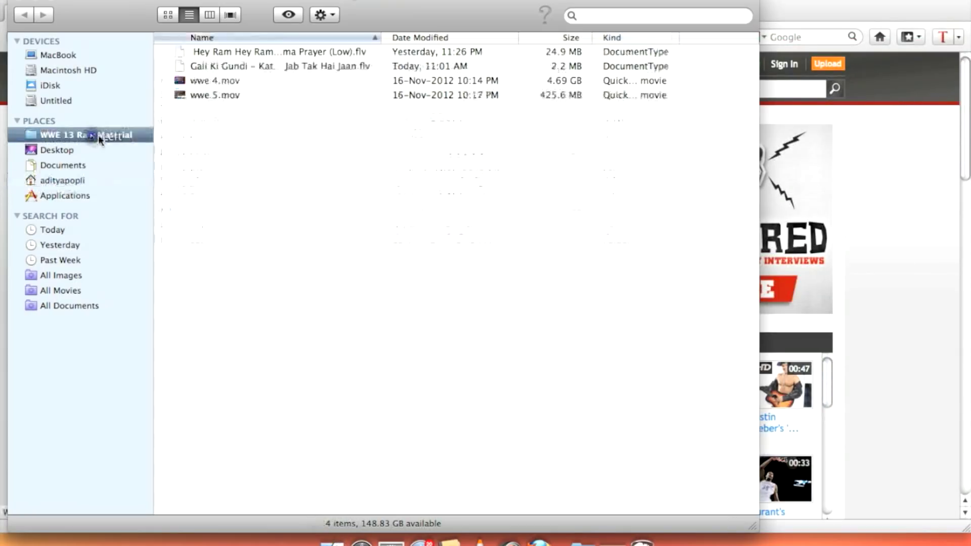
pyautogui.click(277, 66)
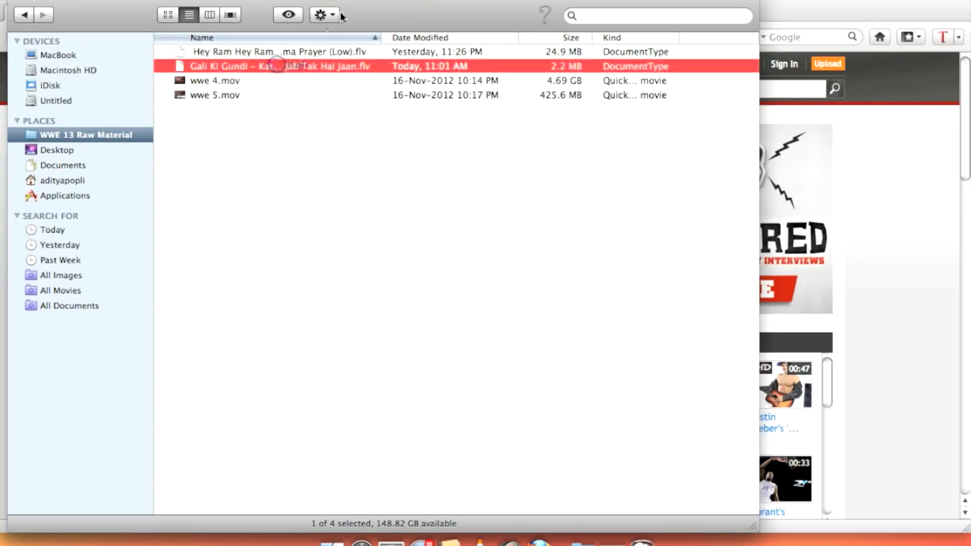
pyautogui.click(328, 15)
pyautogui.moveTo(352, 61)
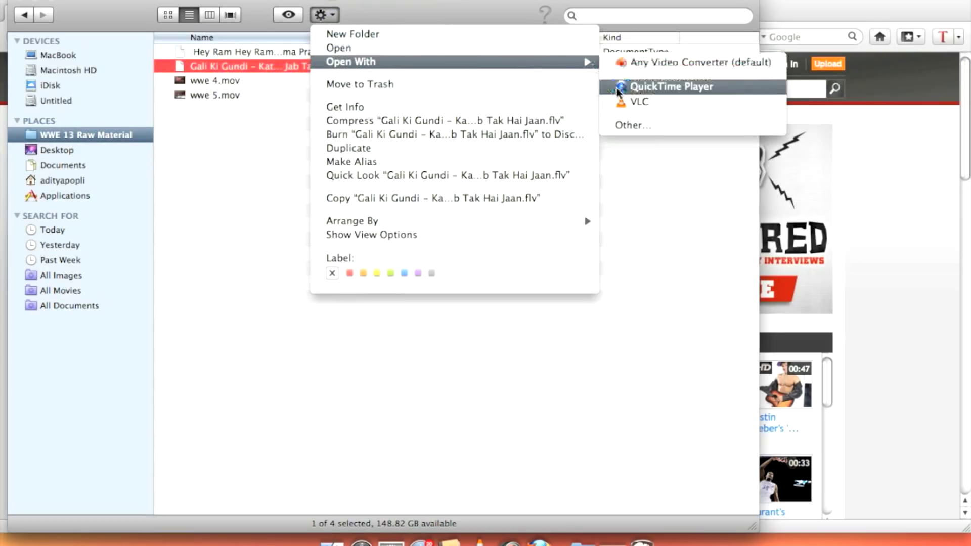
pyautogui.click(633, 99)
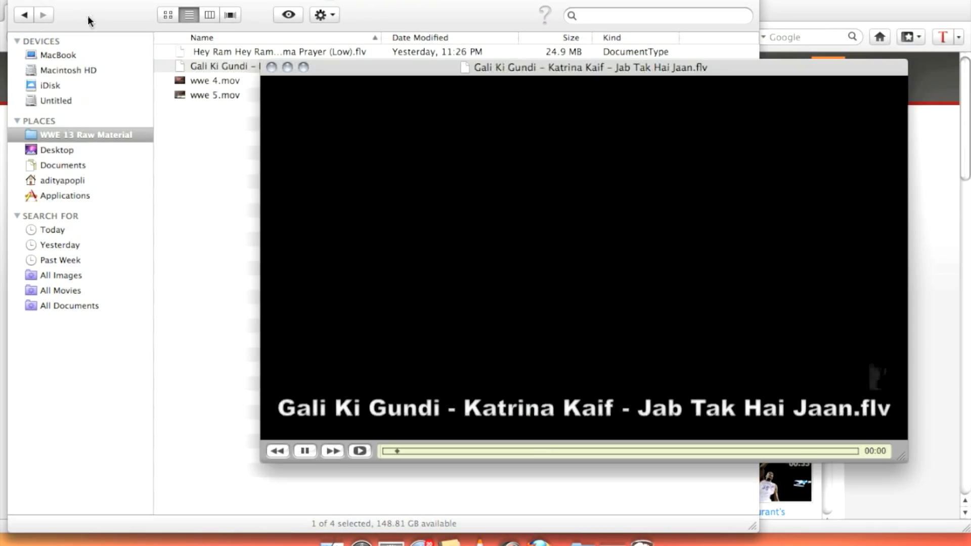
pyautogui.press('super+w')
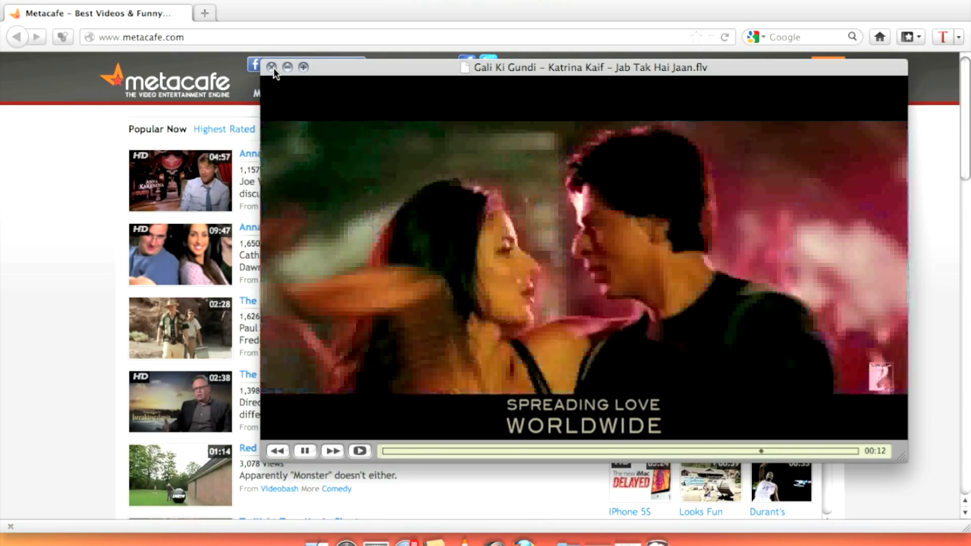
# Step: Close the VLC player window to return to the Metacafe page
pyautogui.click(274, 68)
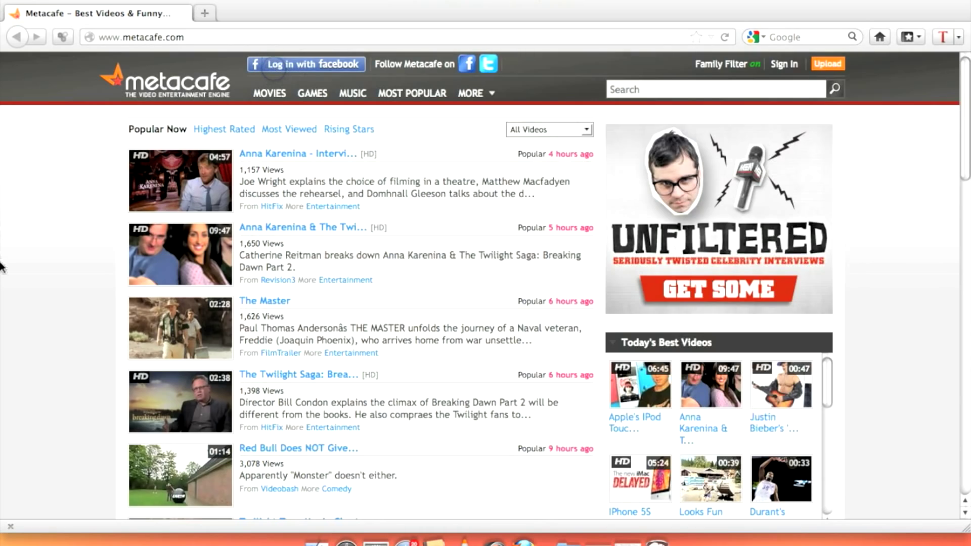
pyautogui.scroll(-1, 0, 266)
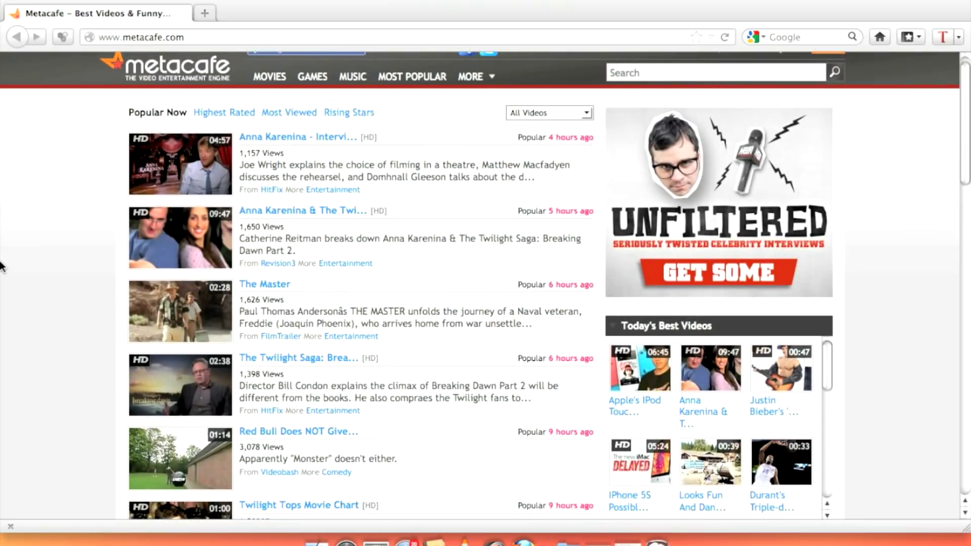
pyautogui.scroll(-1, 1, 265)
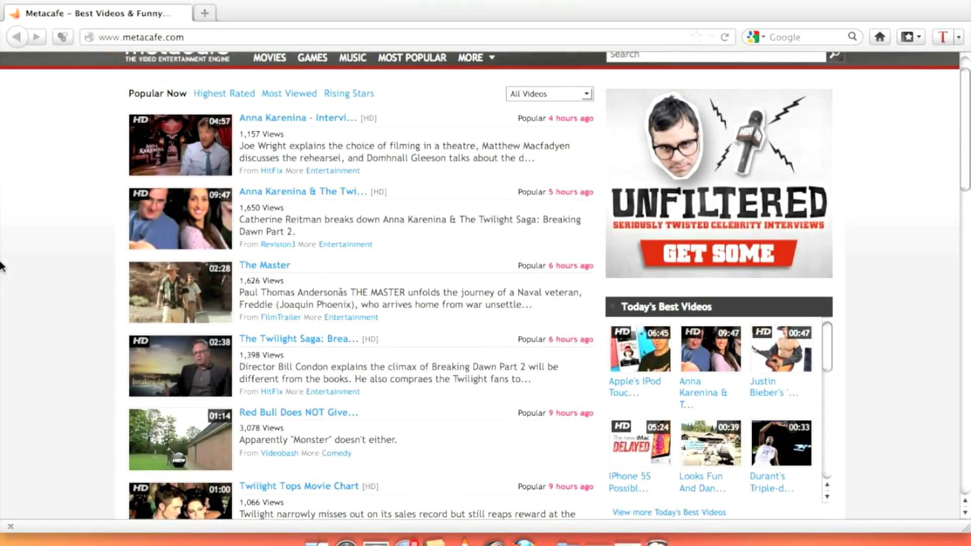
pyautogui.scroll(-1, 0, 265)
pyautogui.scroll(-1, 0, 265)
pyautogui.scroll(-1, 0, 265)
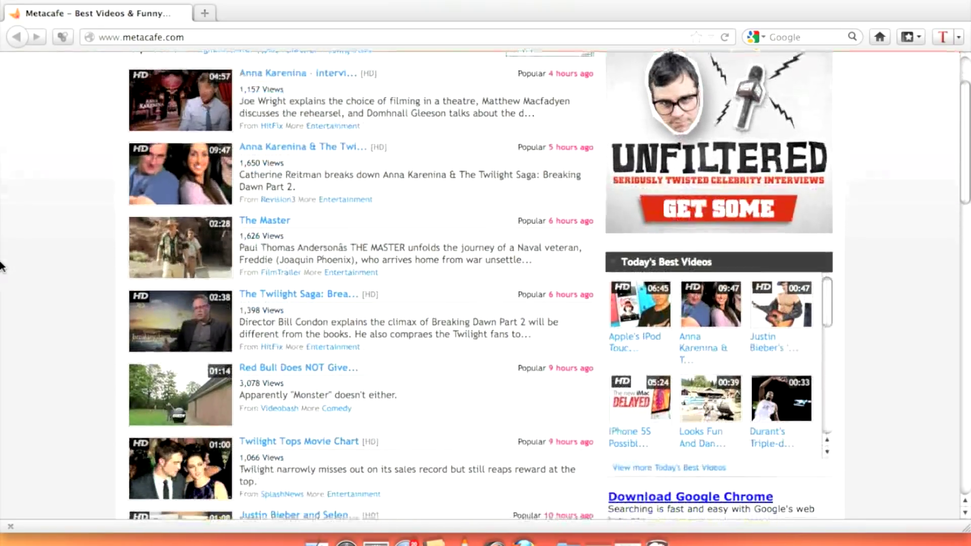
pyautogui.scroll(-5, 0, 265)
pyautogui.scroll(-3, 0, 265)
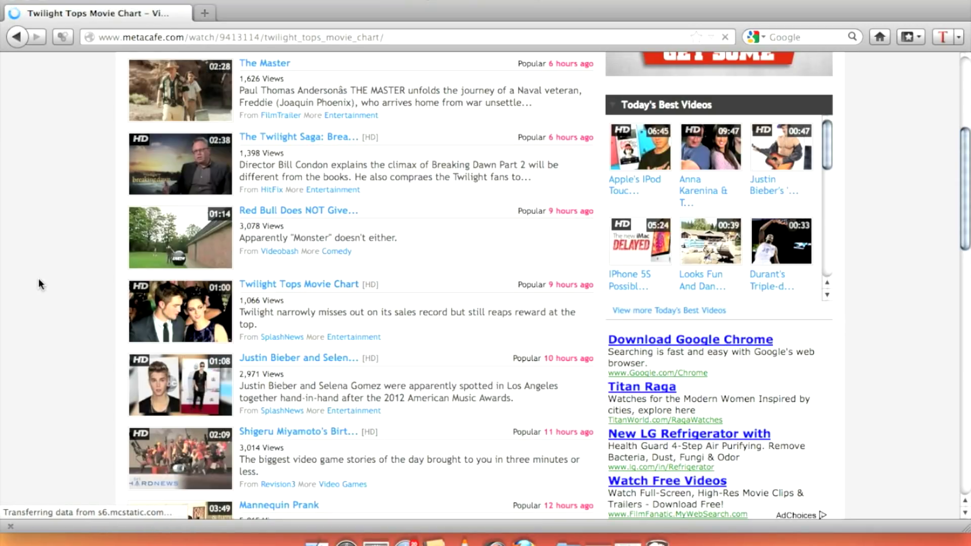
pyautogui.scroll(-5, 39, 279)
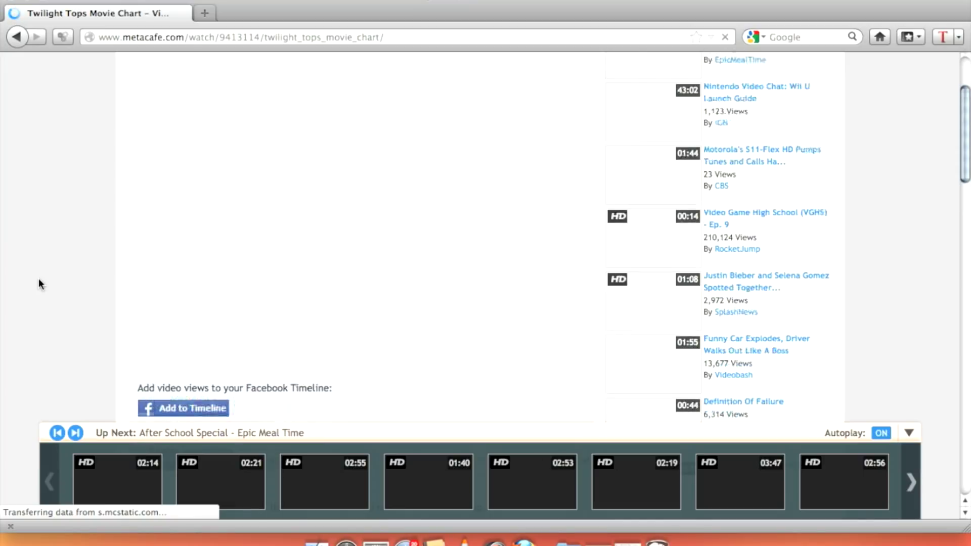
pyautogui.scroll(5, 39, 284)
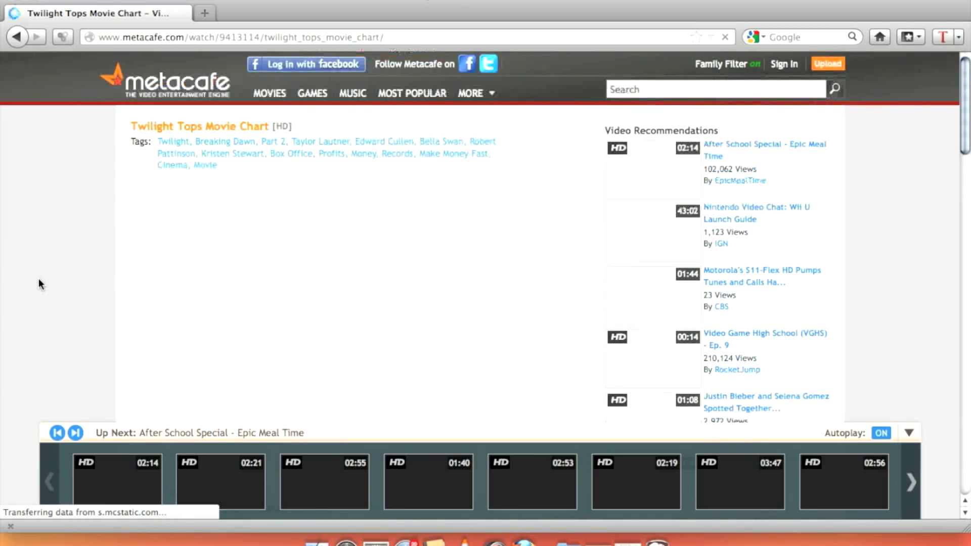
pyautogui.scroll(-3, 39, 284)
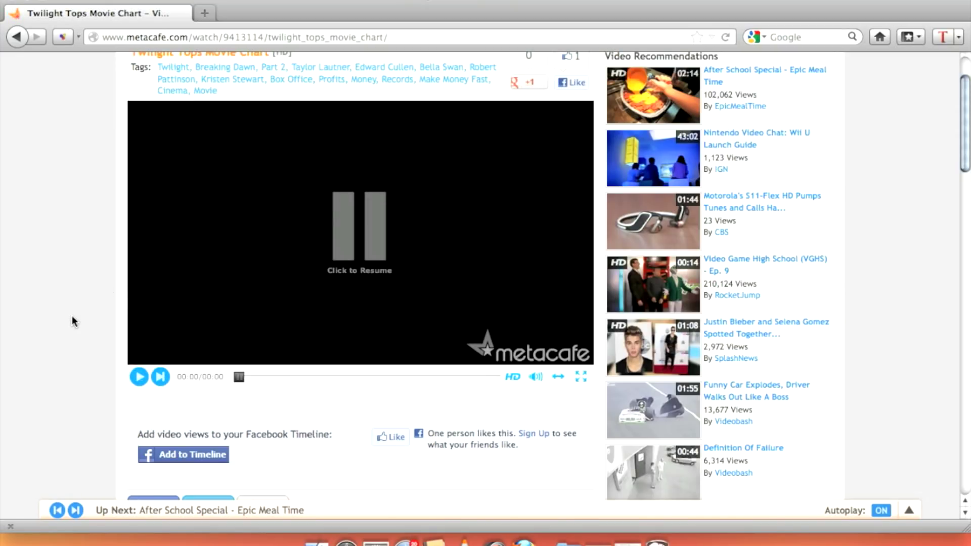
# Step: Play the Twilight Tops Movie Chart video and list DownloadHelper's detected .flv and .mp4 files
pyautogui.click(139, 380)
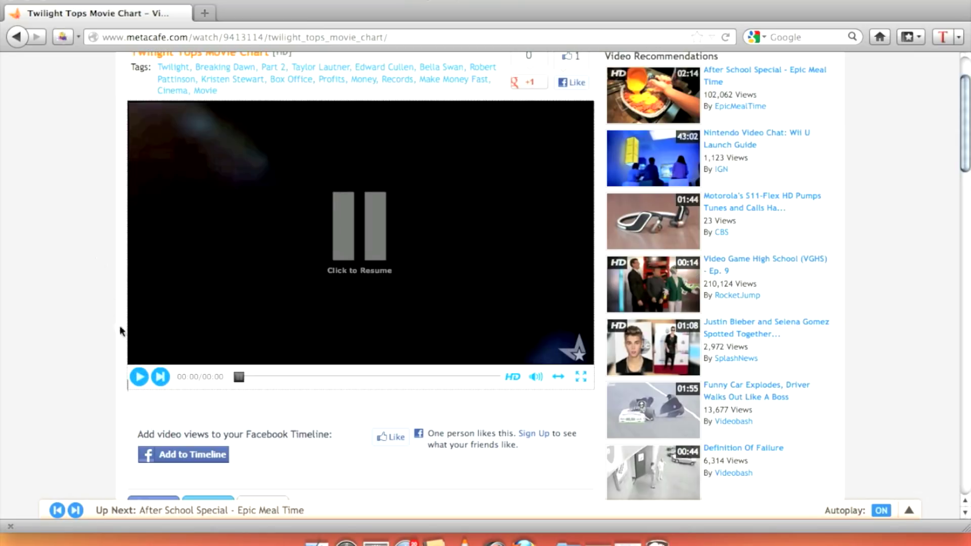
pyautogui.click(139, 380)
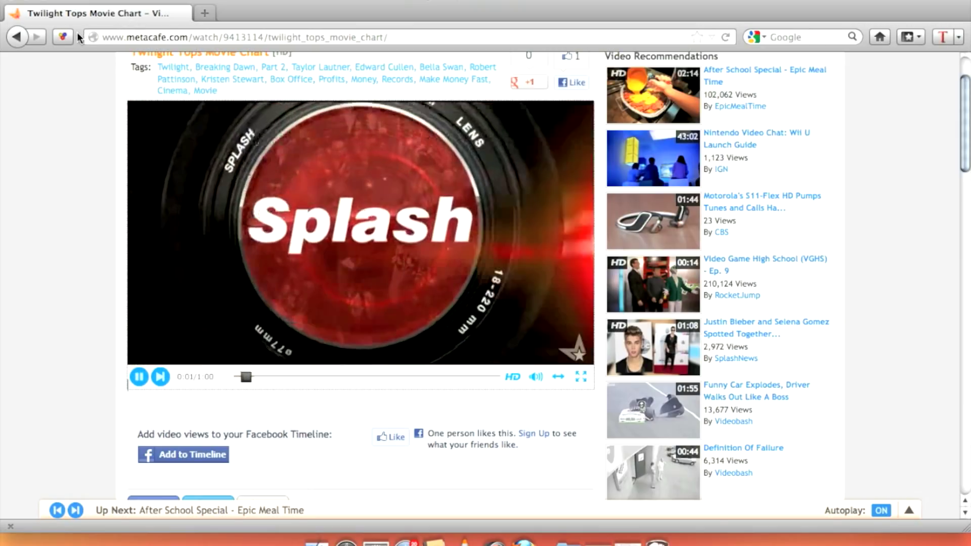
pyautogui.click(75, 36)
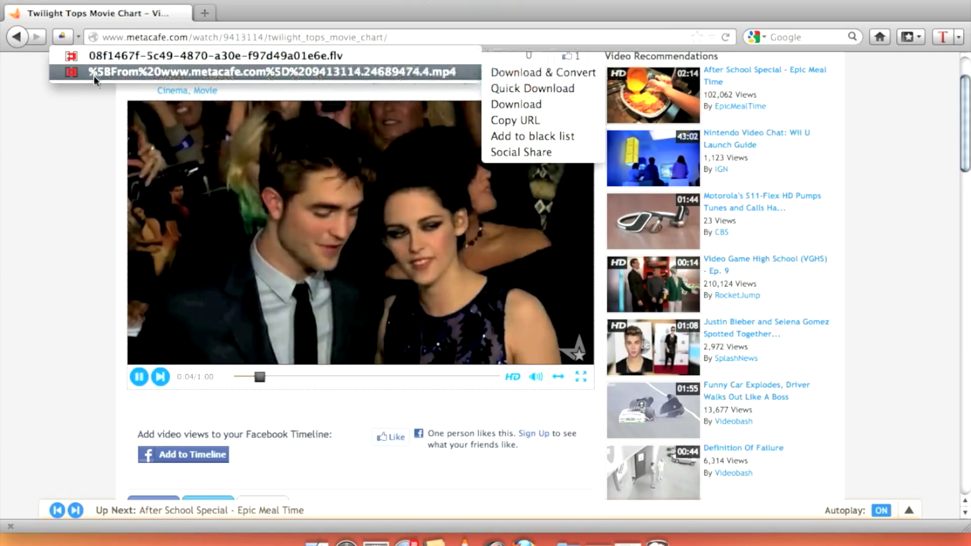
pyautogui.moveTo(274, 71)
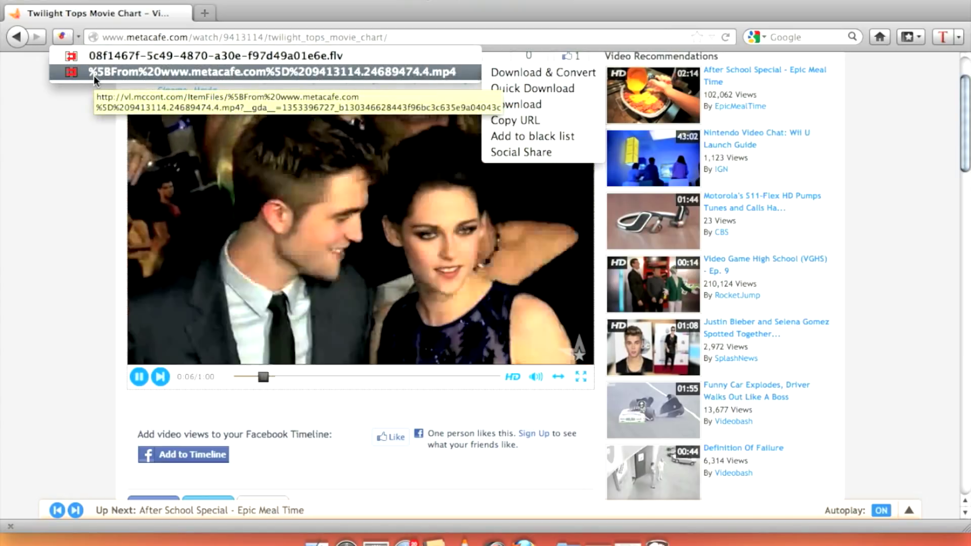
# Step: Download the .mp4 of the Twilight Tops video into WWE 13 Raw Material, pausing and resuming the page video
pyautogui.click(94, 75)
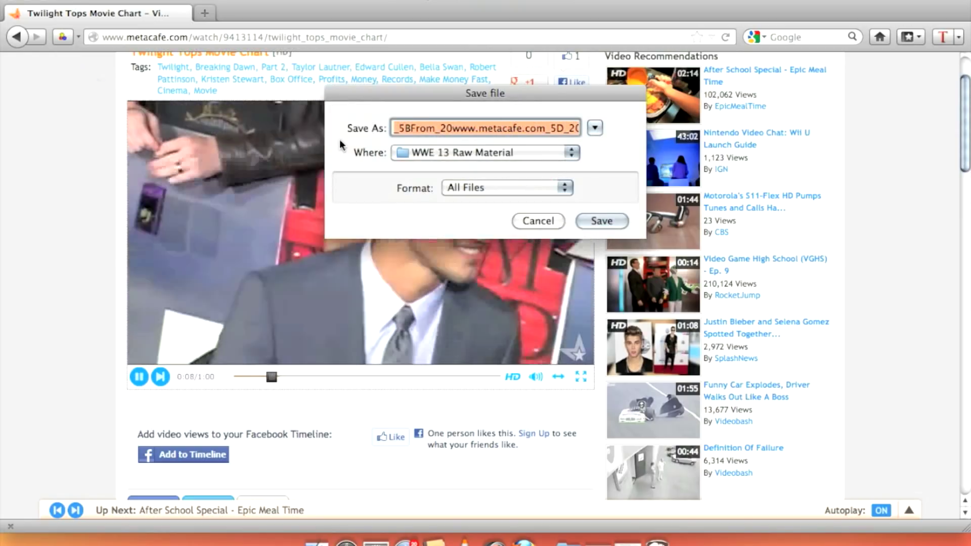
pyautogui.click(616, 219)
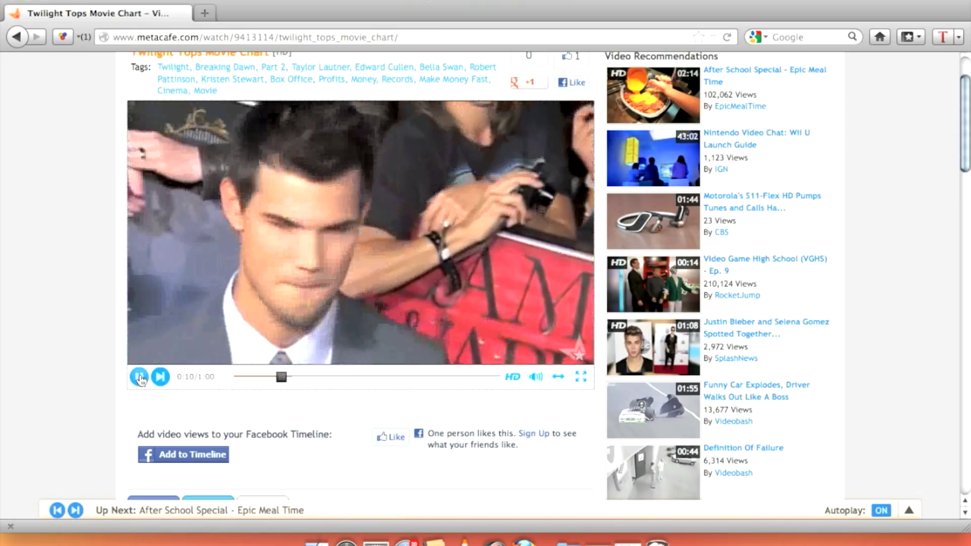
pyautogui.click(140, 377)
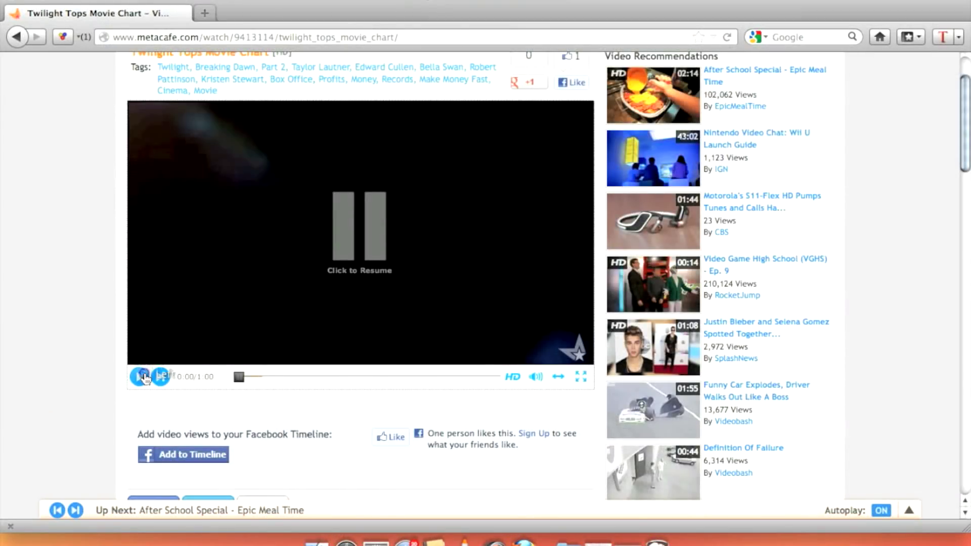
pyautogui.click(142, 377)
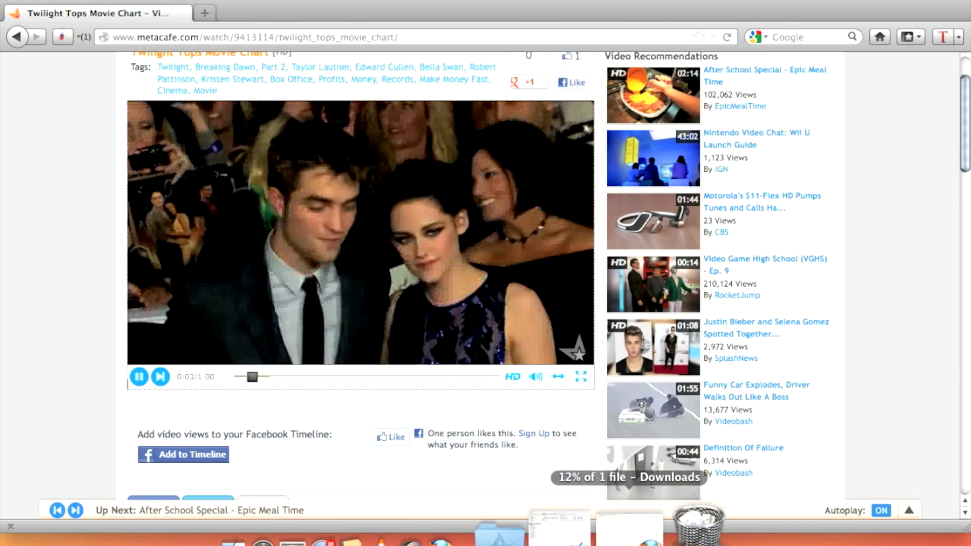
# Step: Open the downloaded Twilight Tops .mp4 from the download folder in VLC and close the folder window
pyautogui.click(325, 541)
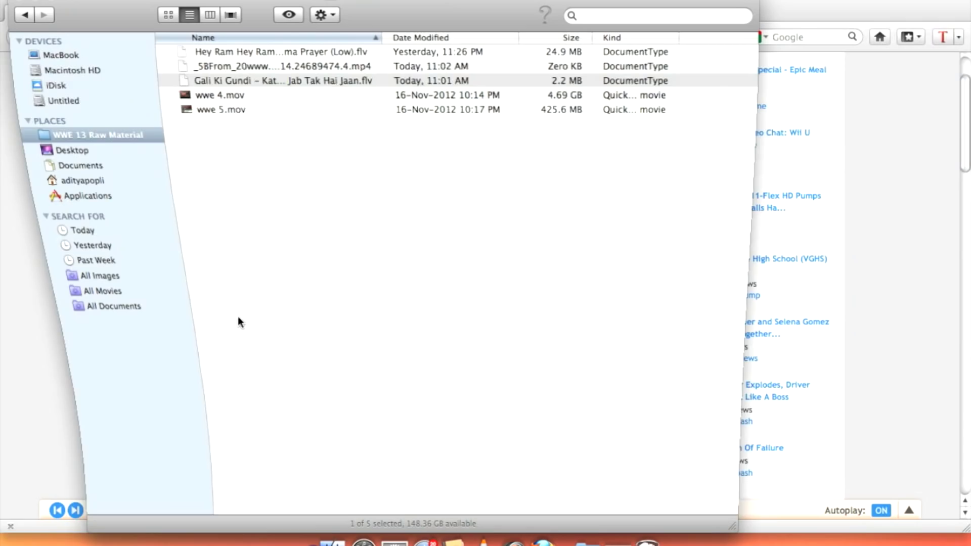
pyautogui.click(232, 71)
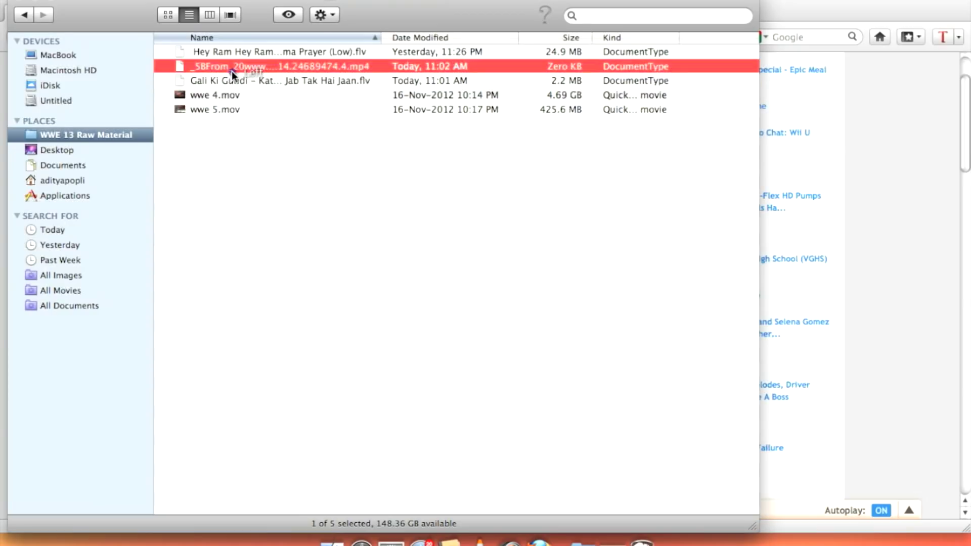
pyautogui.click(326, 15)
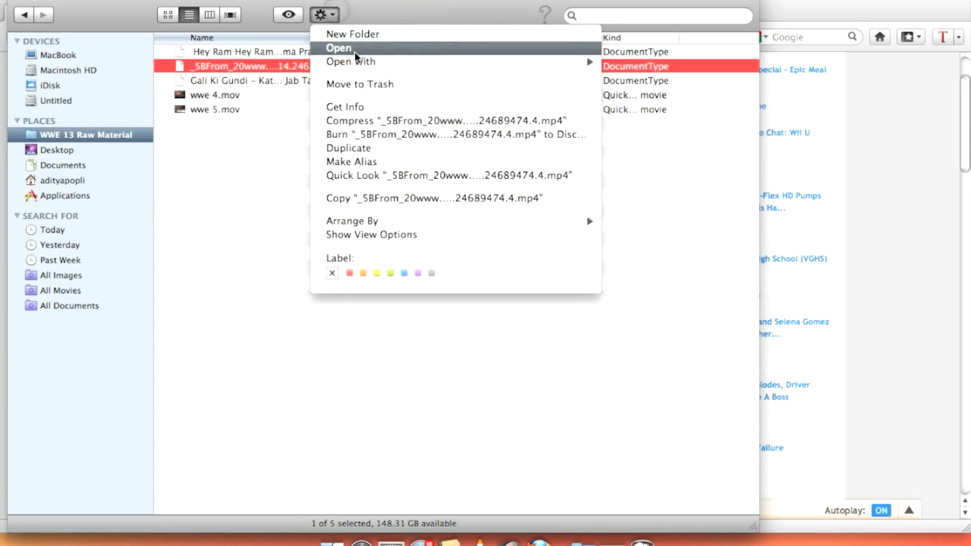
pyautogui.moveTo(350, 61)
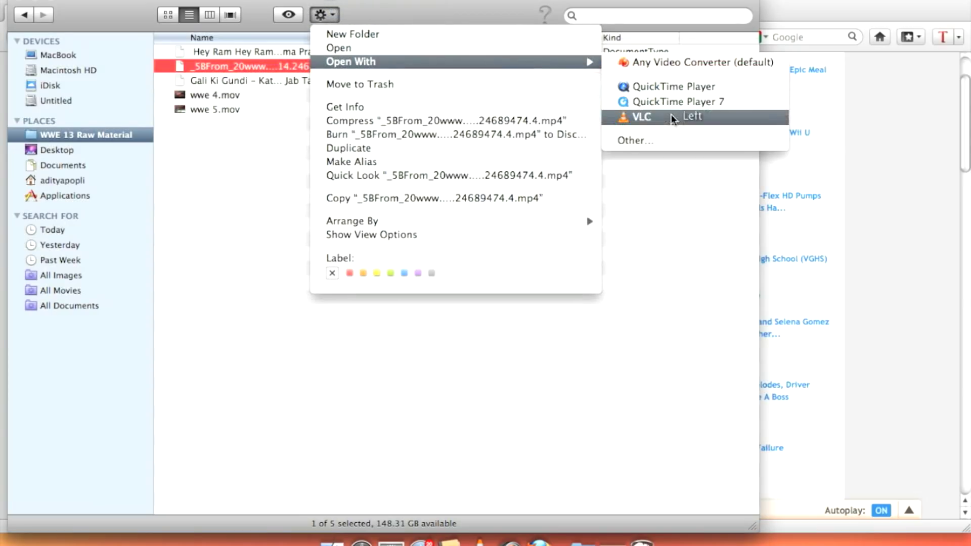
pyautogui.click(672, 118)
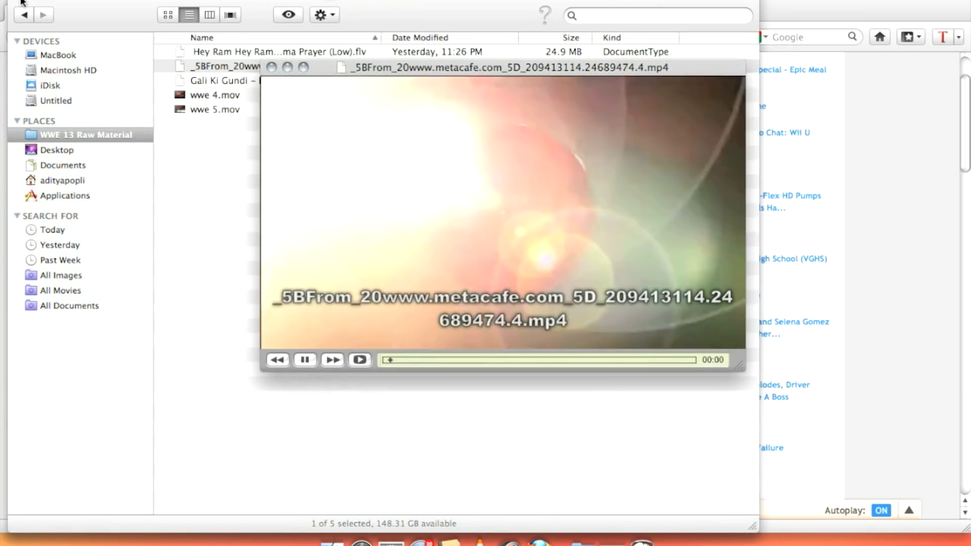
pyautogui.click(21, 2)
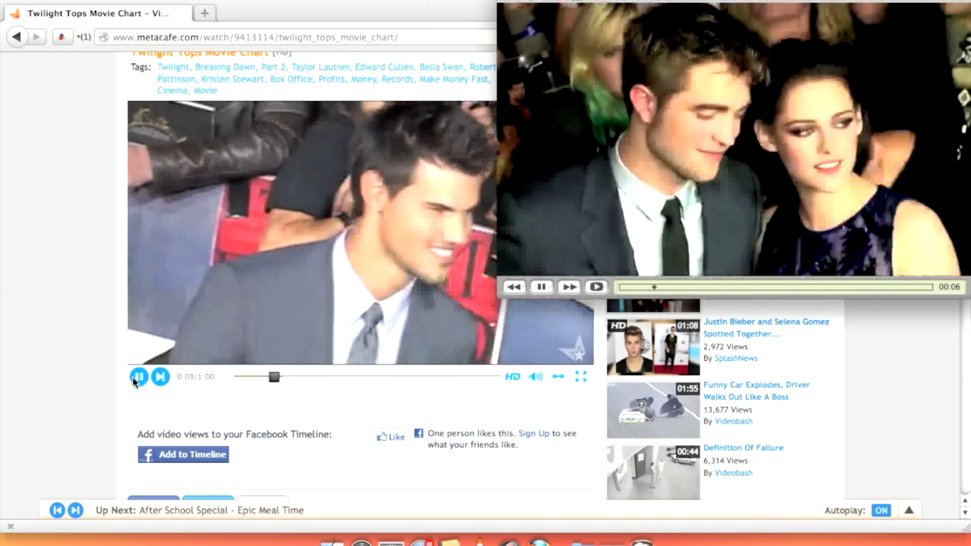
# Step: Resume the Metacafe video in Firefox, then bring VLC forward and rewind the clip to about 00:09
pyautogui.click(133, 377)
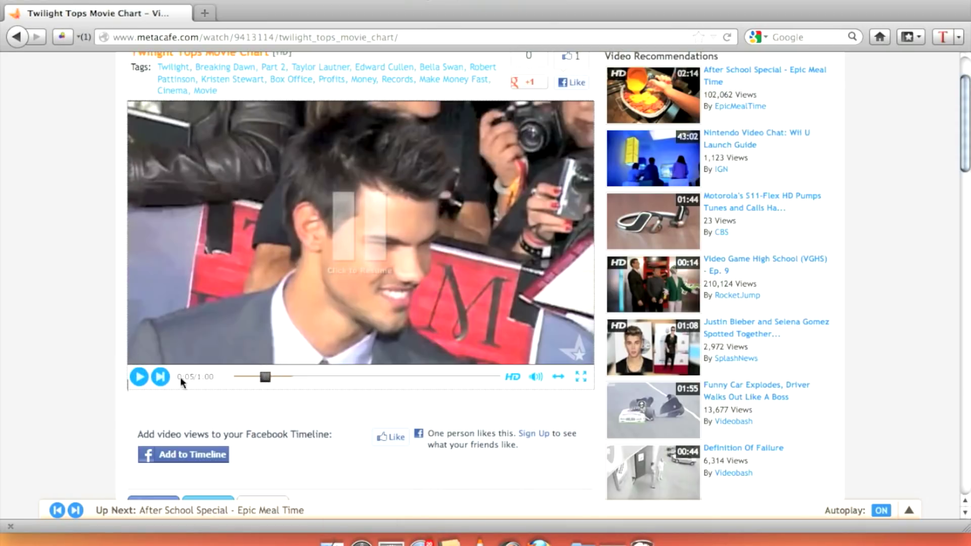
pyautogui.click(139, 378)
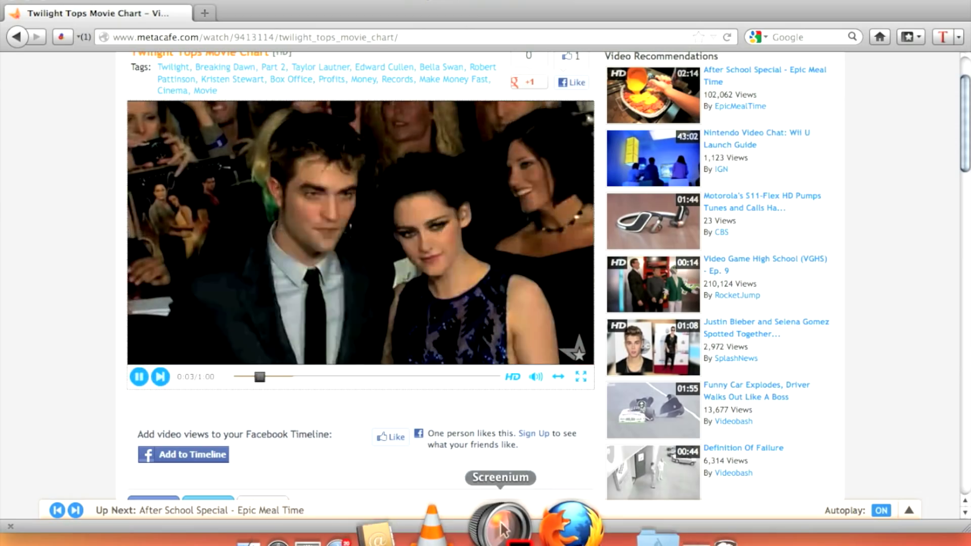
pyautogui.click(534, 529)
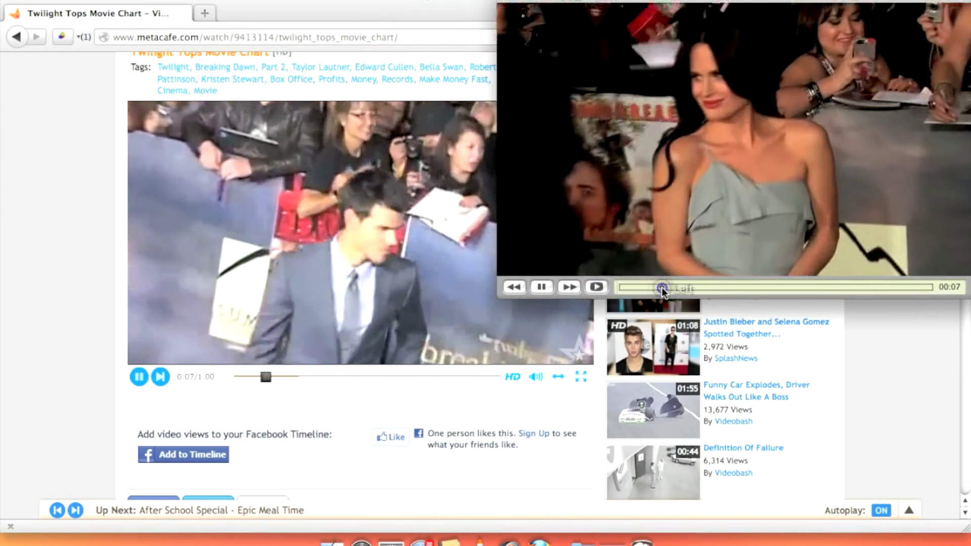
pyautogui.click(662, 288)
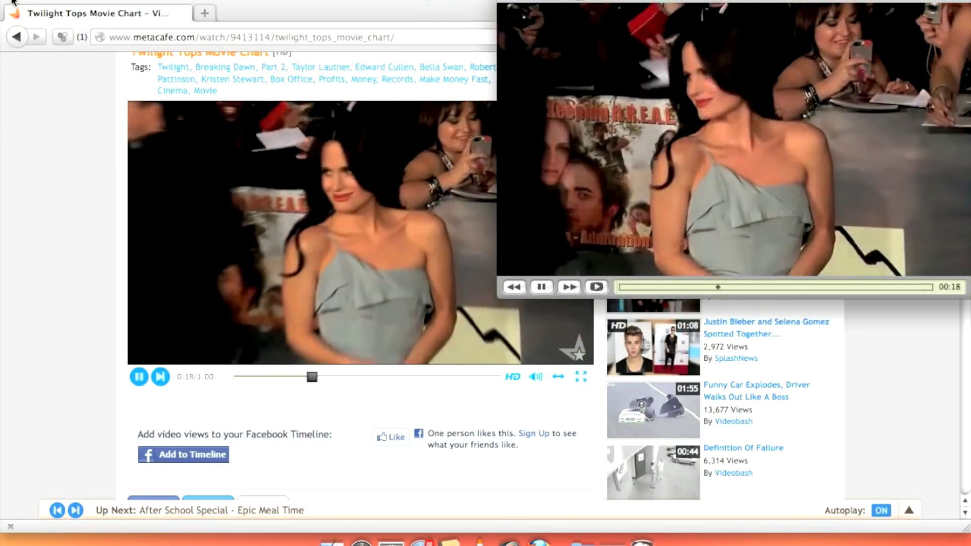
# Step: Hide Firefox with Cmd+H and move the VLC window further left
pyautogui.press('super+h')
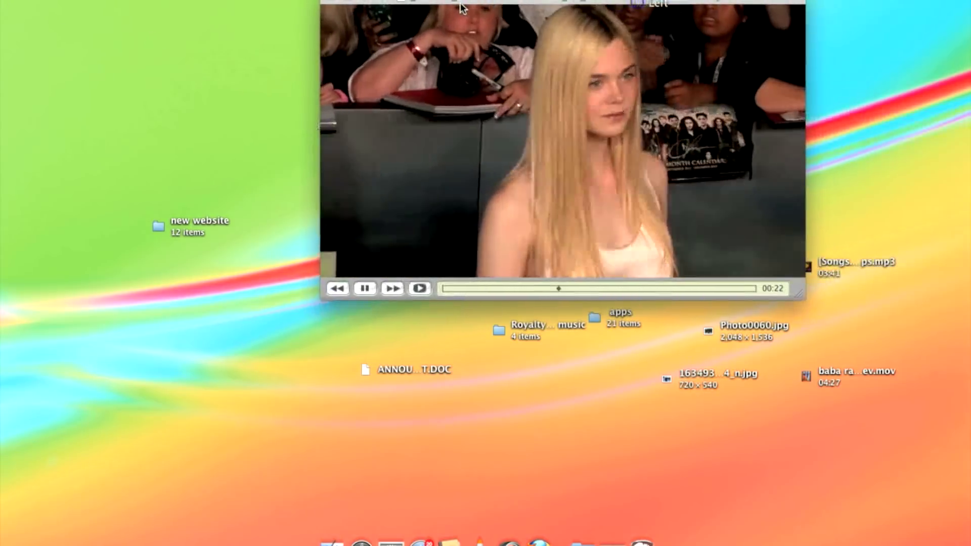
pyautogui.moveTo(637, 1); pyautogui.dragTo(422, 12)
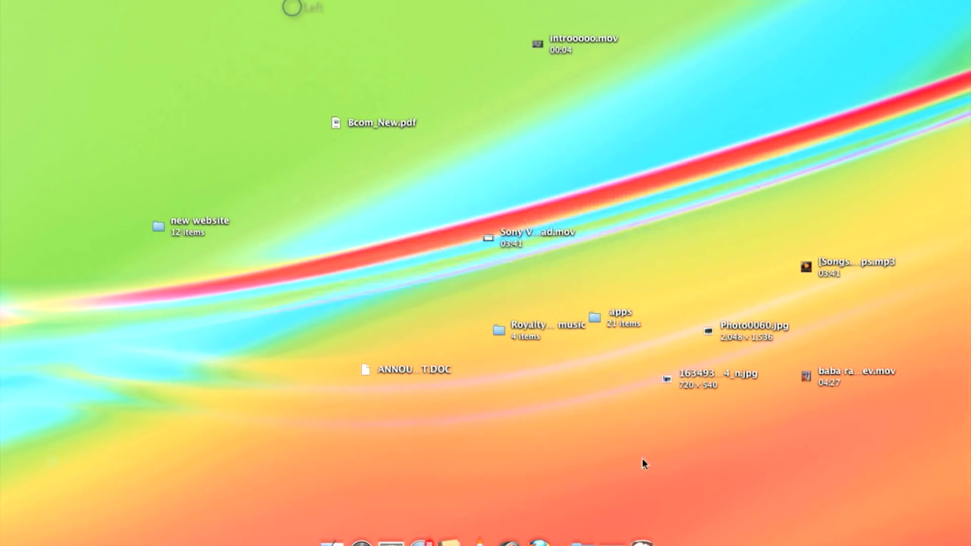
pyautogui.click(618, 531)
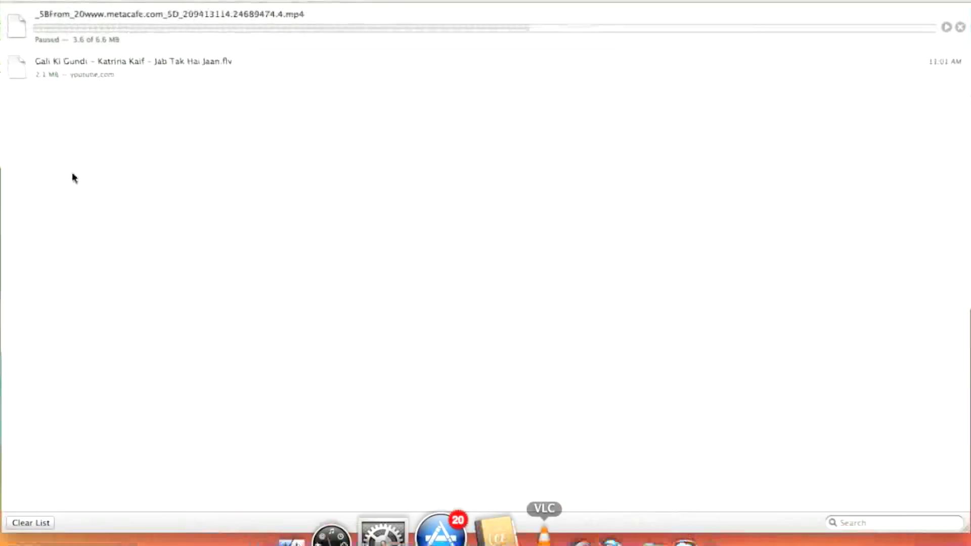